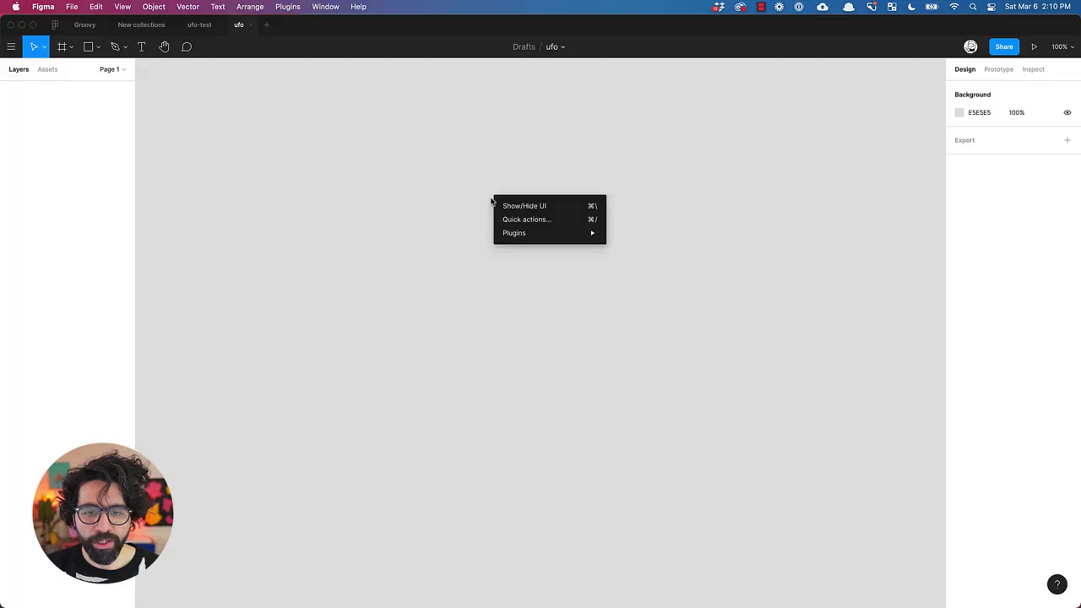
- Run the Blush plugin and open its Cityscapes collection
mouse_move(520, 239)
left_click(634, 245)
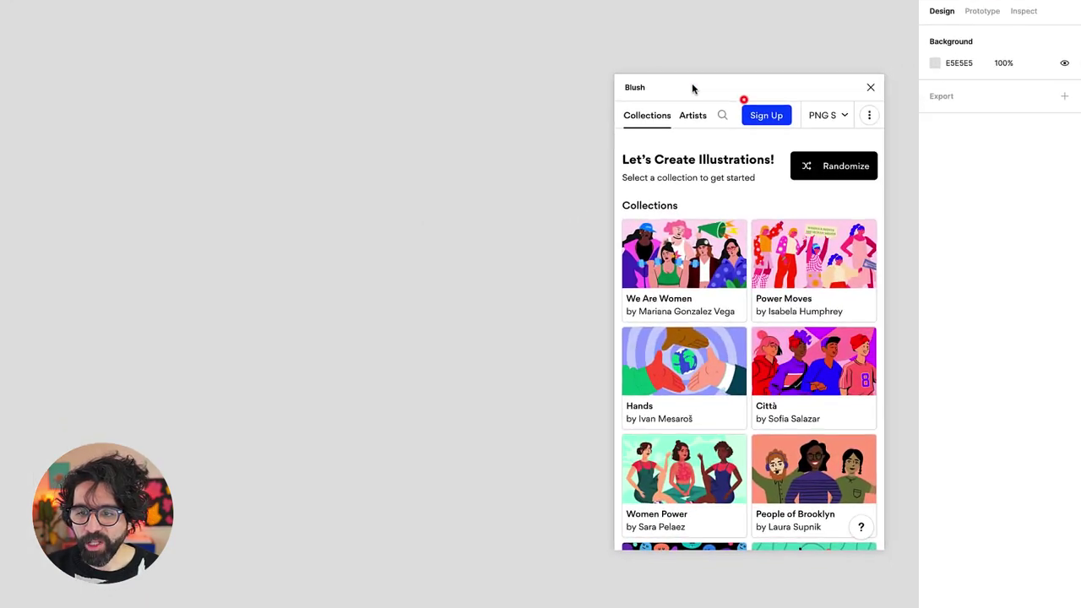
left_click(798, 144)
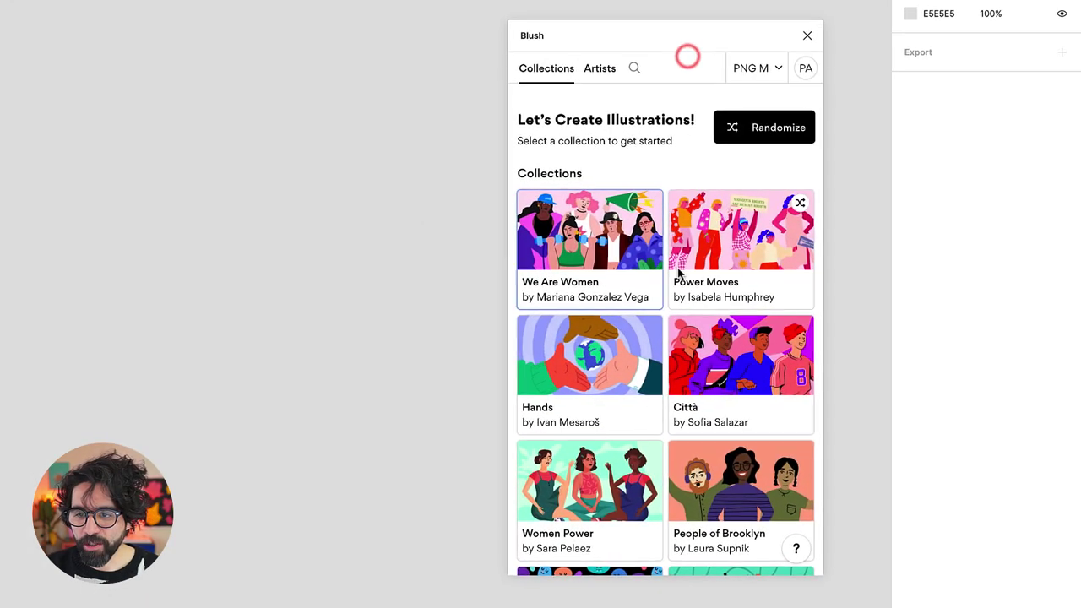
scroll(794, 297, "down", 3)
scroll(678, 272, "down", 12)
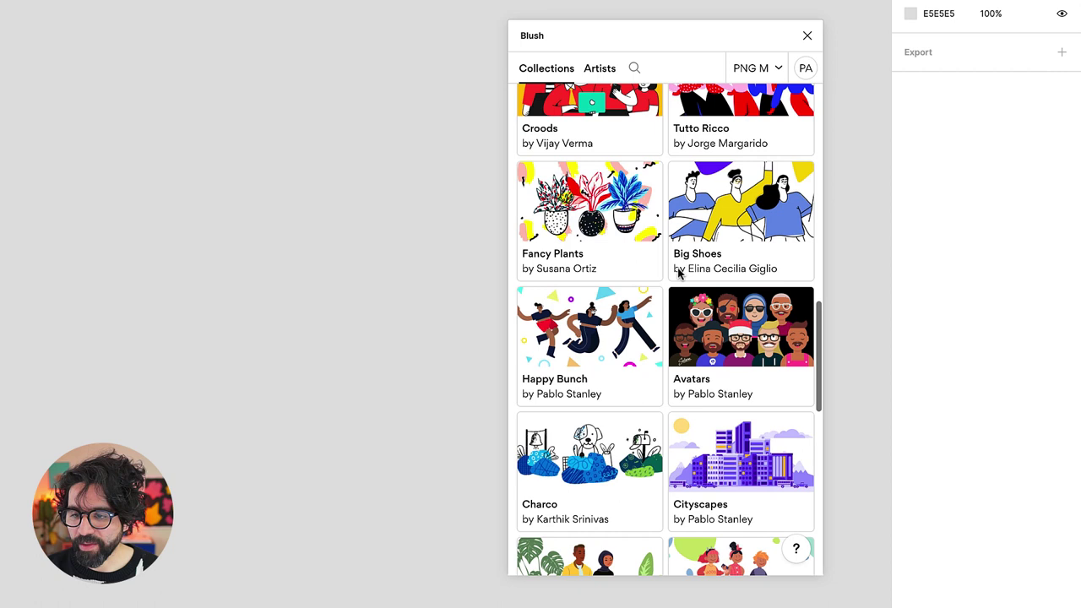
left_click(743, 359)
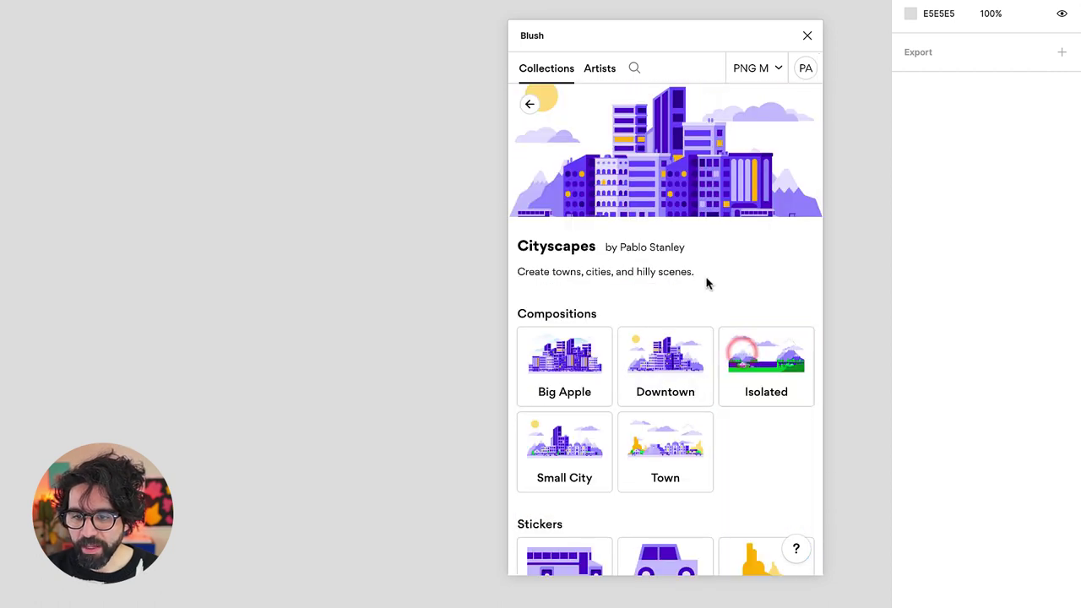
- Insert a Big Apple composition and the UFO sticker with the alien inside from the Cityscapes collection
scroll(706, 284, "down", 3)
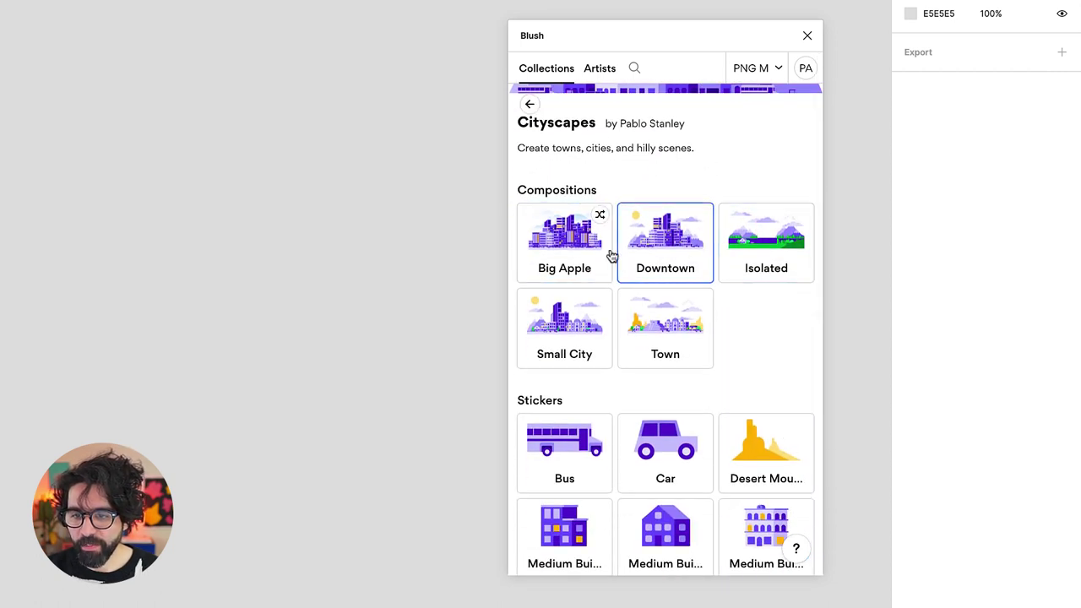
left_click(606, 234)
scroll(737, 314, "down", 10)
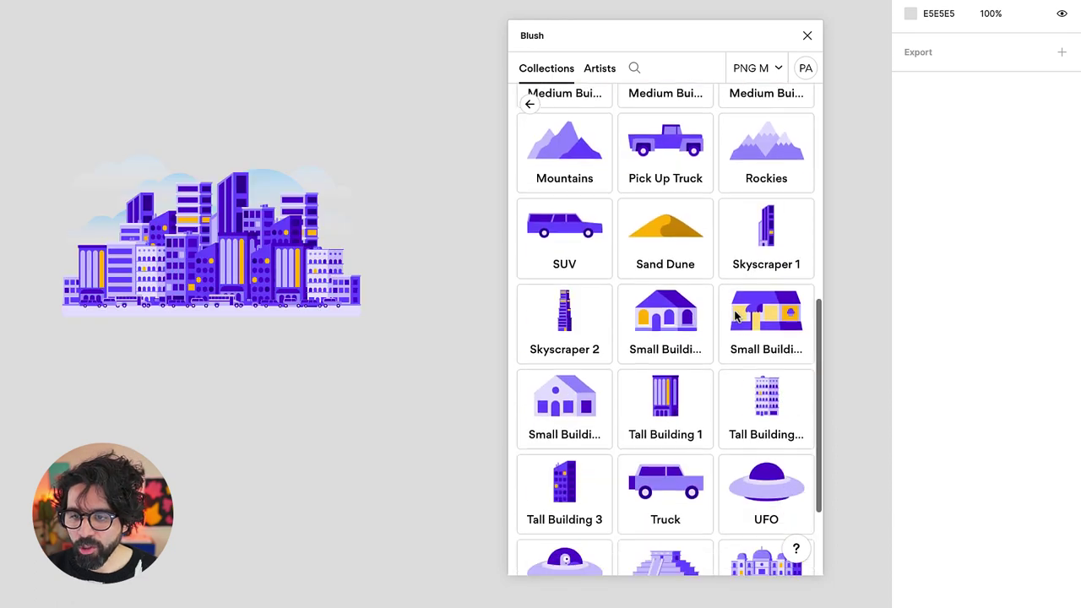
scroll(760, 456, "down", 2)
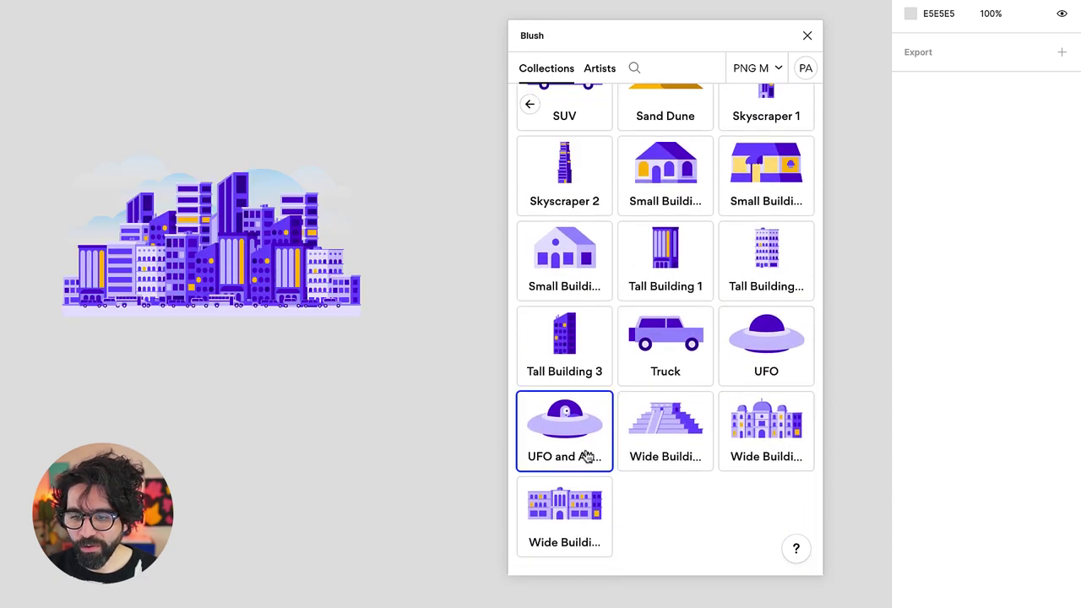
left_click(581, 454)
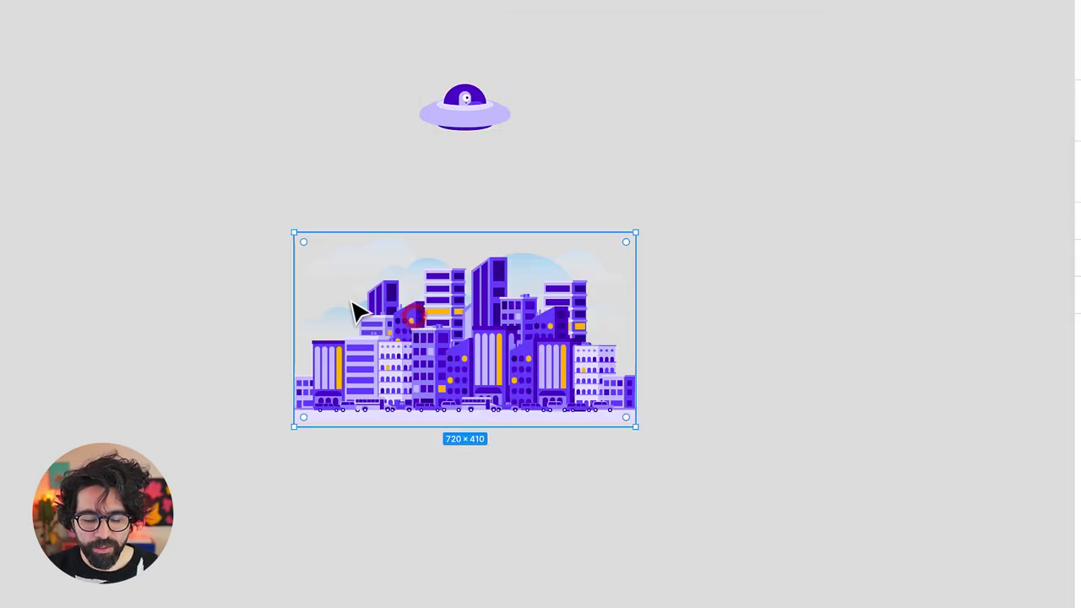
- Duplicate the cityscape to form a row of six adjoining copies and wrap them in a frame
scroll(356, 312, "right", 5)
left_click_drag(192, 321, 542, 343)
left_click(409, 331, "shift")
key("ctrl+alt+g")
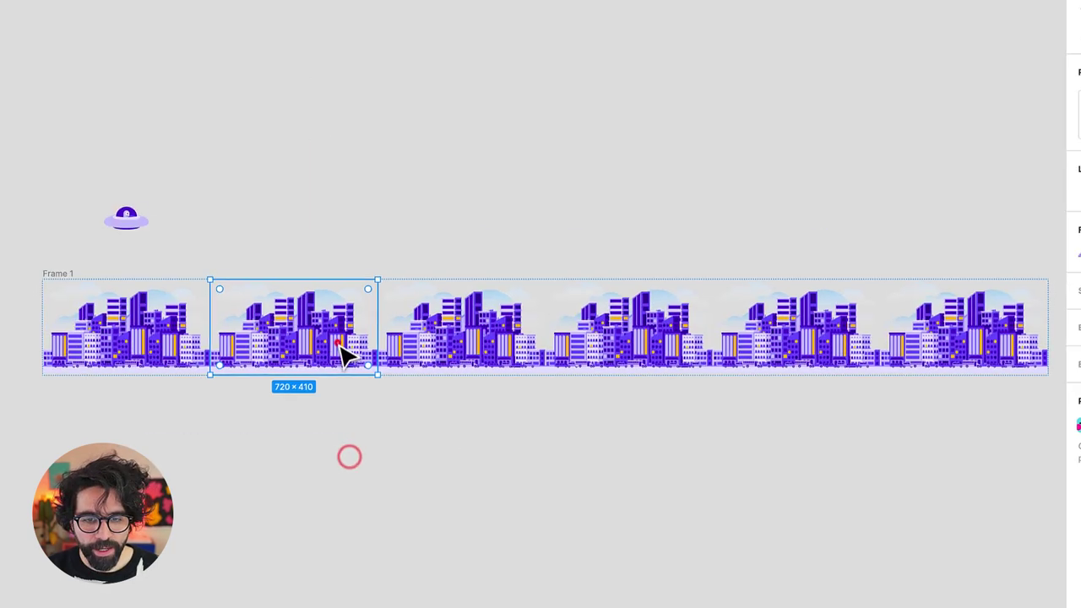
- Randomize the illustrations of the second to sixth cityscapes in the row together with Blush
left_click(475, 351, "shift")
left_click(708, 339, "shift")
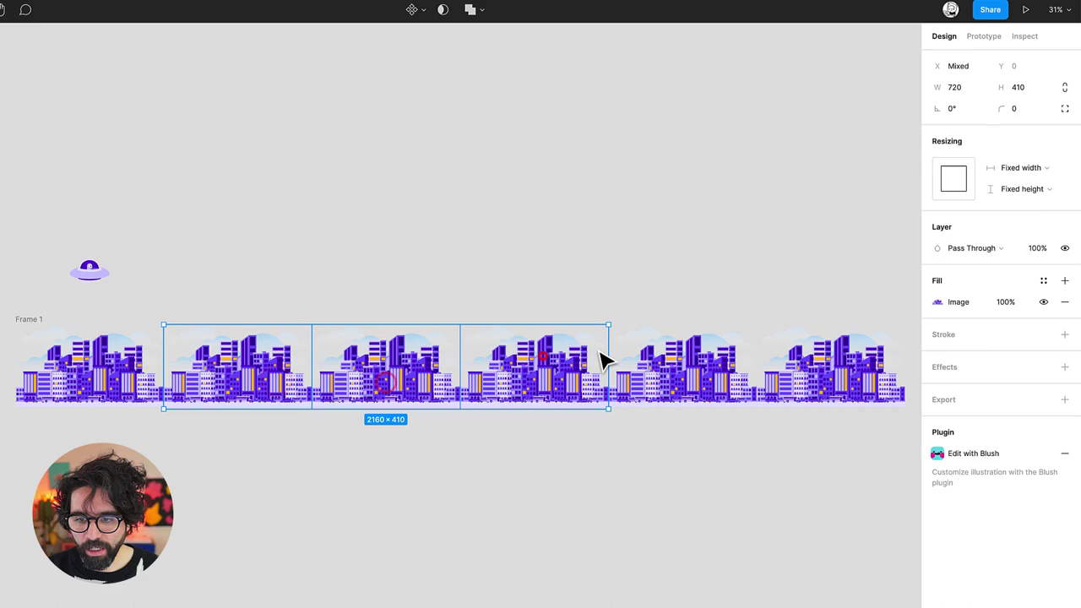
left_click(798, 344, "shift")
left_click(921, 346, "shift")
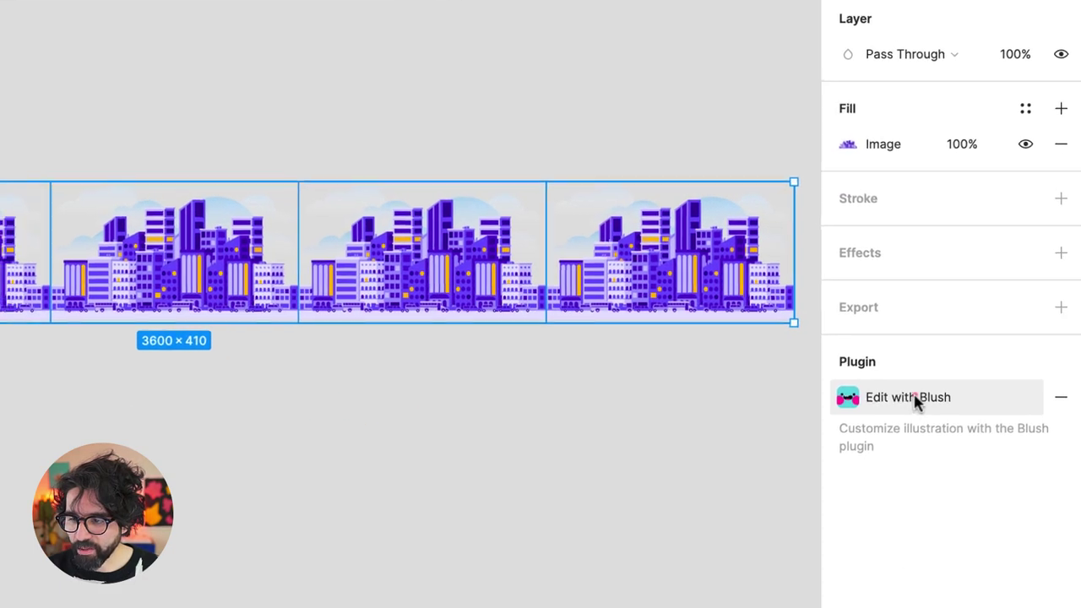
left_click(929, 419)
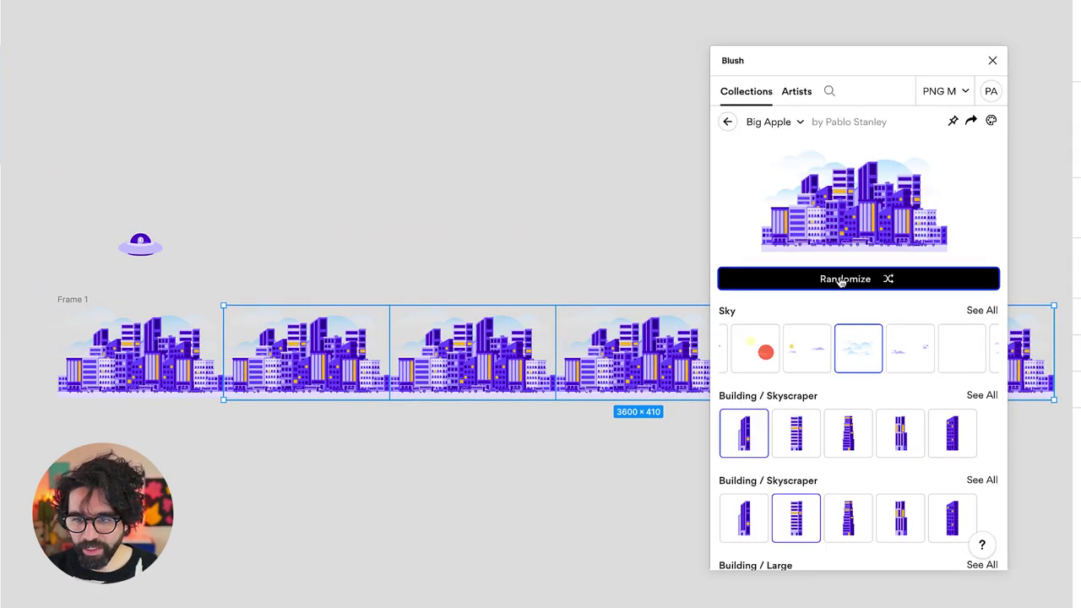
left_click(841, 281)
scroll(526, 285, "right", 3)
scroll(521, 287, "down", 3)
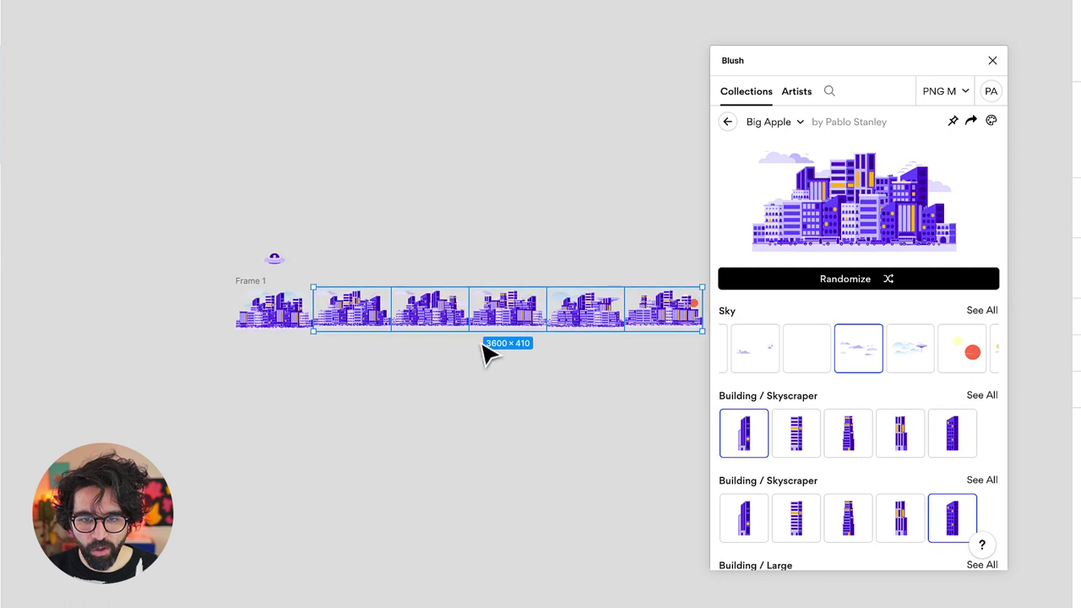
- Change the second, third and fourth cityscapes to the Downtown, Small City and Town compositions
scroll(488, 353, "up", 3)
left_click(510, 198)
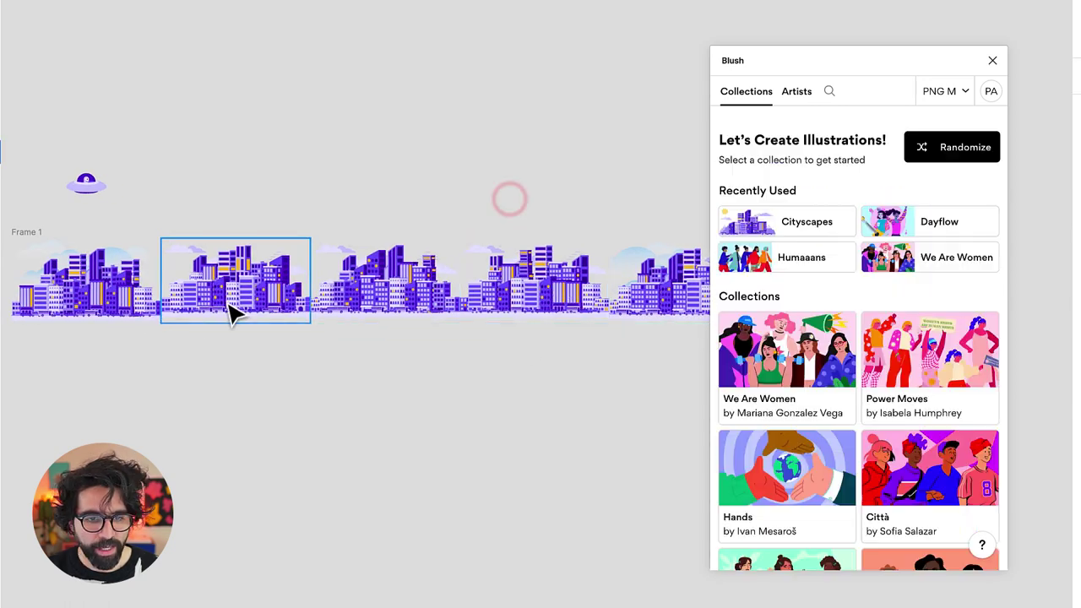
left_click(234, 311)
left_click(775, 124)
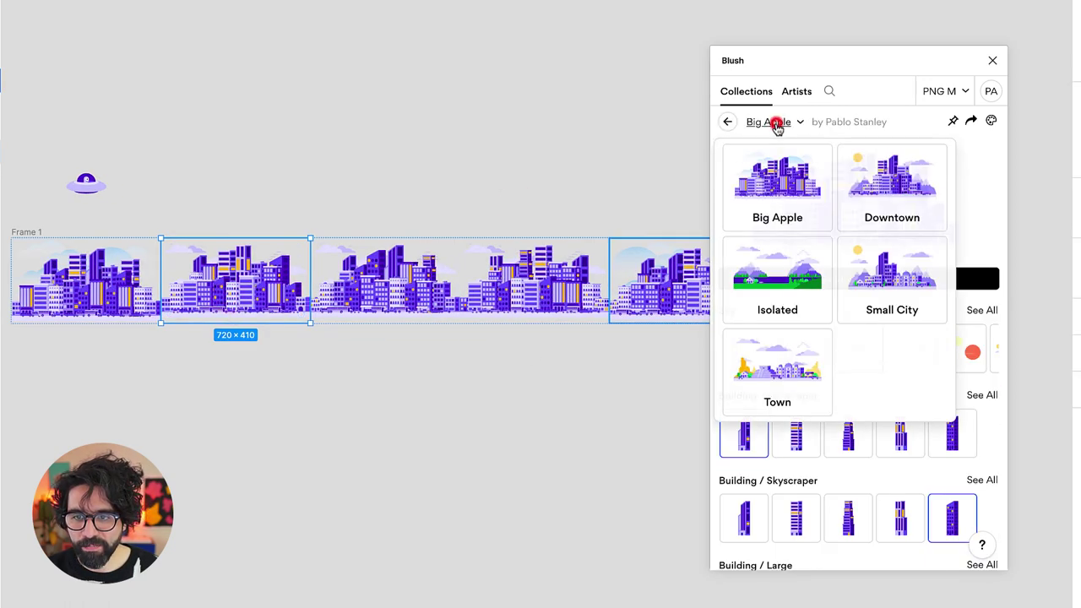
left_click(887, 197)
left_click(382, 274)
left_click(895, 288)
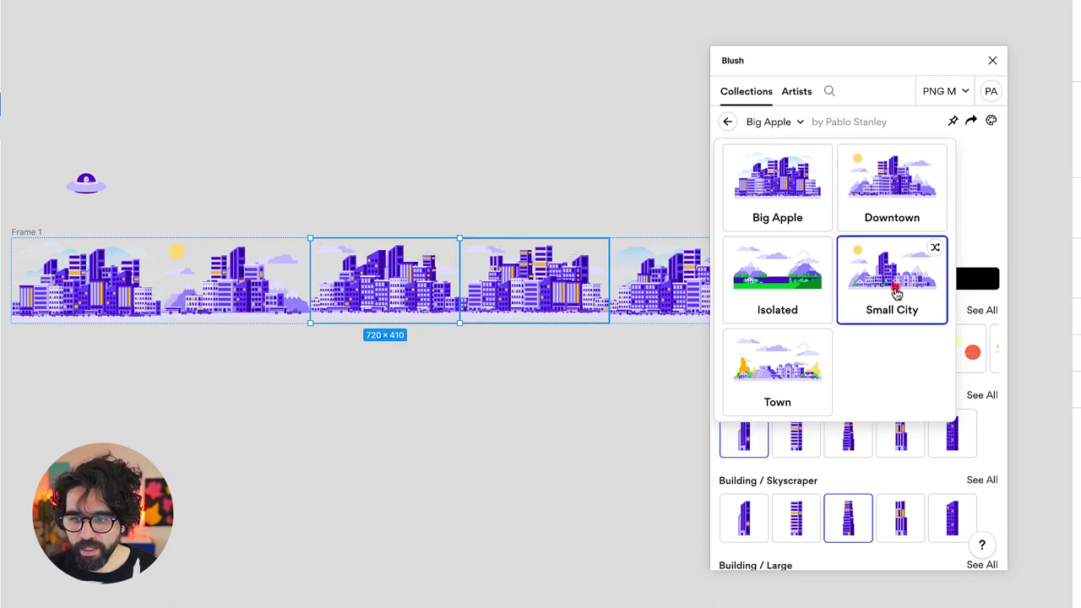
left_click(555, 273)
left_click(790, 384)
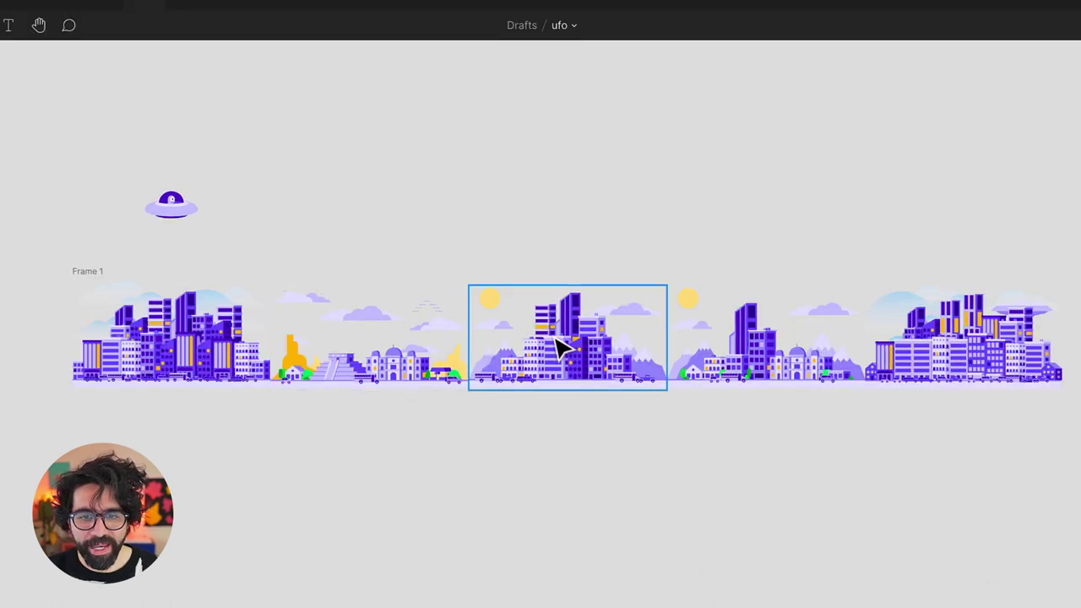
- Duplicate the first three cityscapes of the row: Big Apple, Town and Downtown
left_click(558, 342)
left_click(385, 355, "shift")
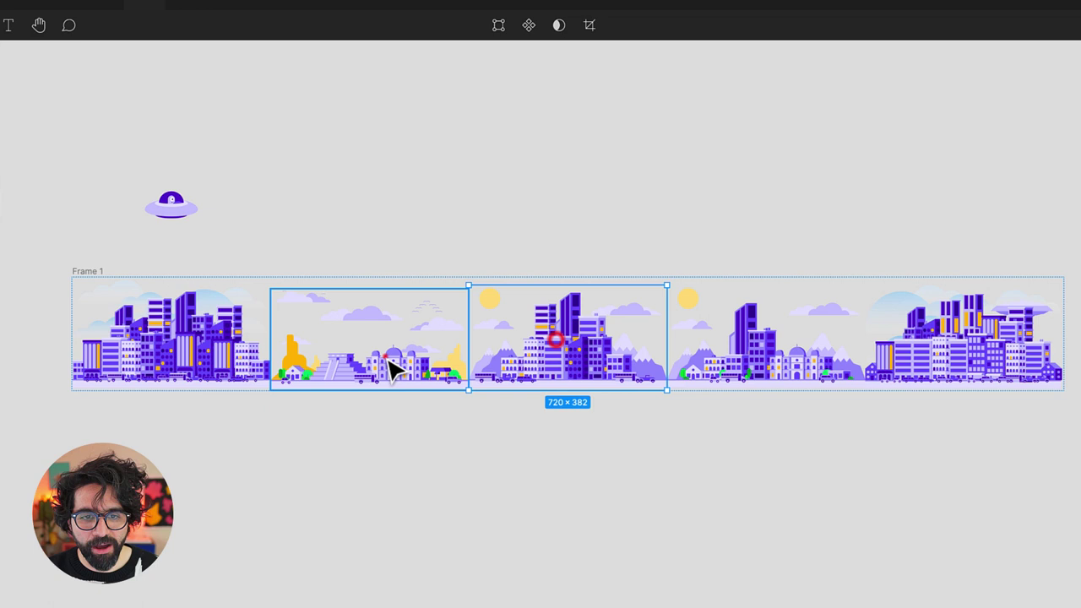
left_click(187, 347, "shift")
key("ctrl+d")
scroll(190, 359, "down", 5)
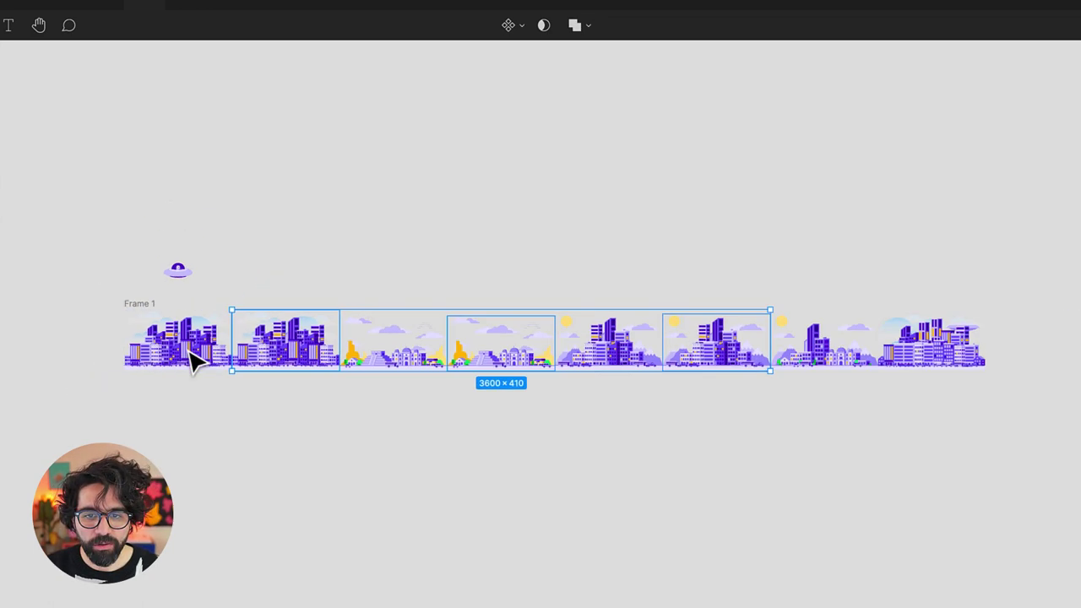
- Move the duplicated cityscapes to the end of the row and turn the whole frame into a component
key("Escape")
key("Right")
key("Right")
key("Right")
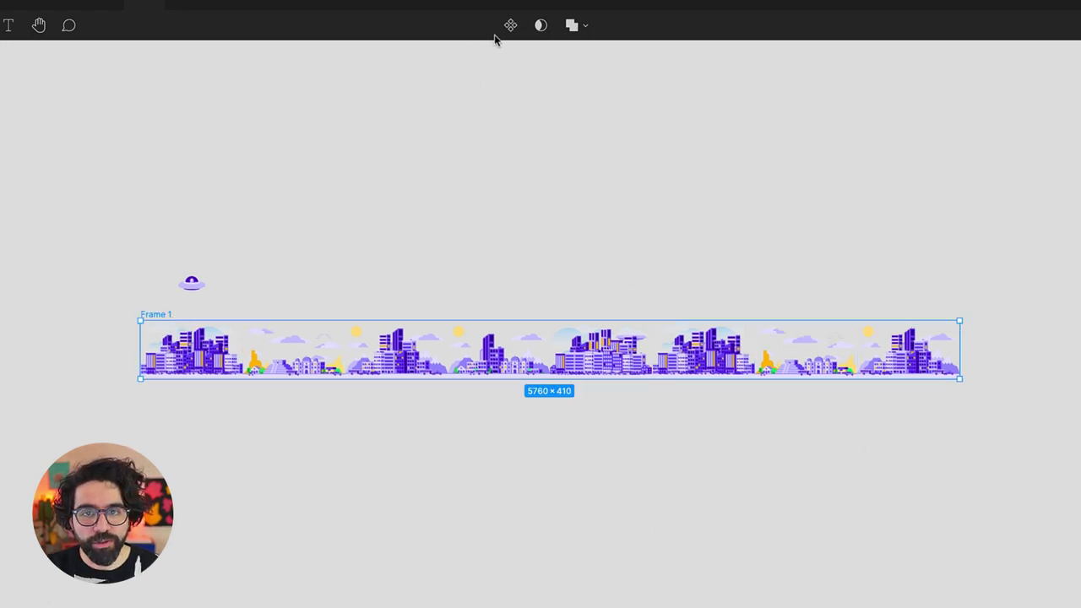
left_click(509, 25)
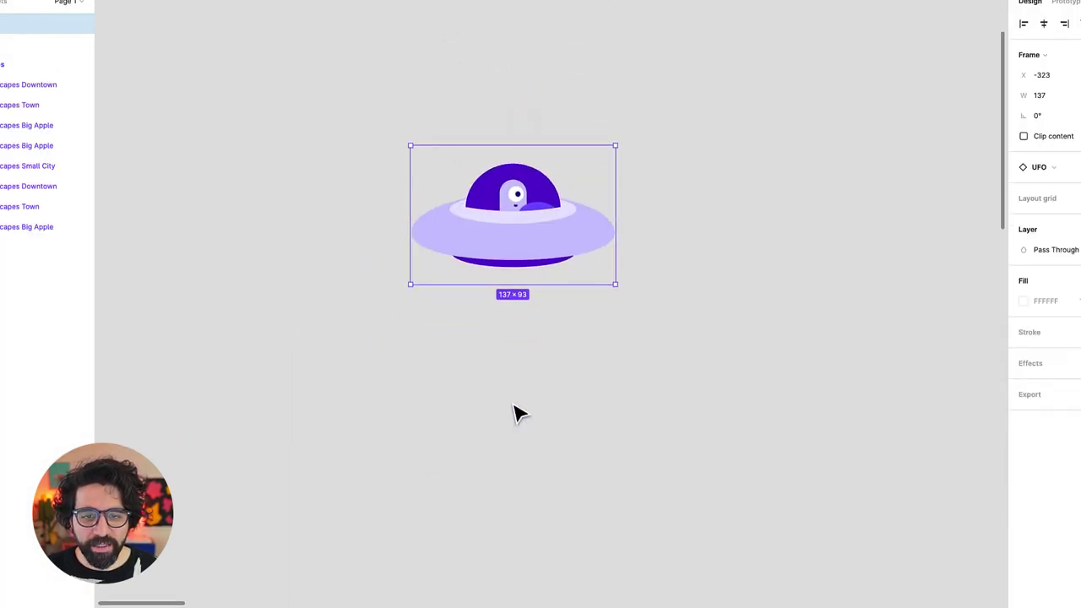
- Size the frame around the UFO instance to 137 × 374 with the UFO centred, and turn it into a component
scroll(515, 414, "up", 2)
scroll(516, 414, "down", 1)
scroll(517, 414, "down", 3)
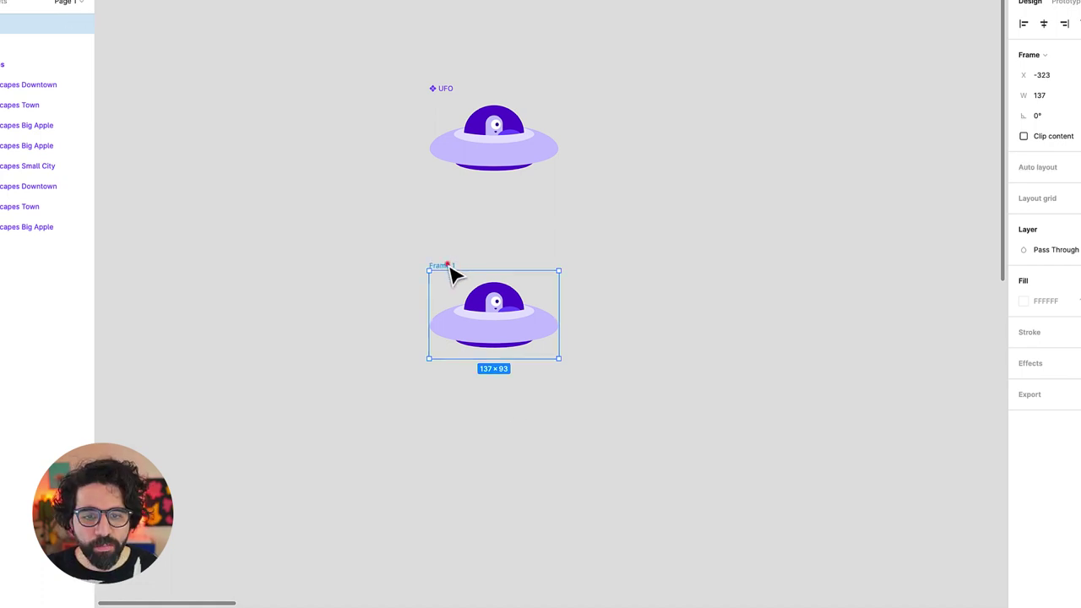
left_click_drag(447, 266, 458, 137)
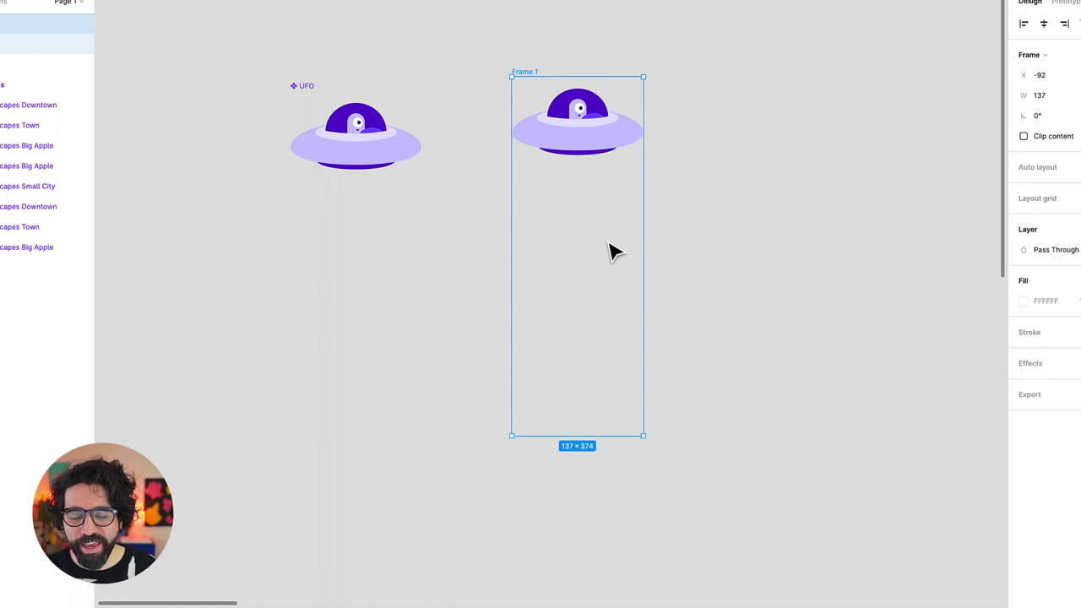
scroll(613, 252, "up", 3)
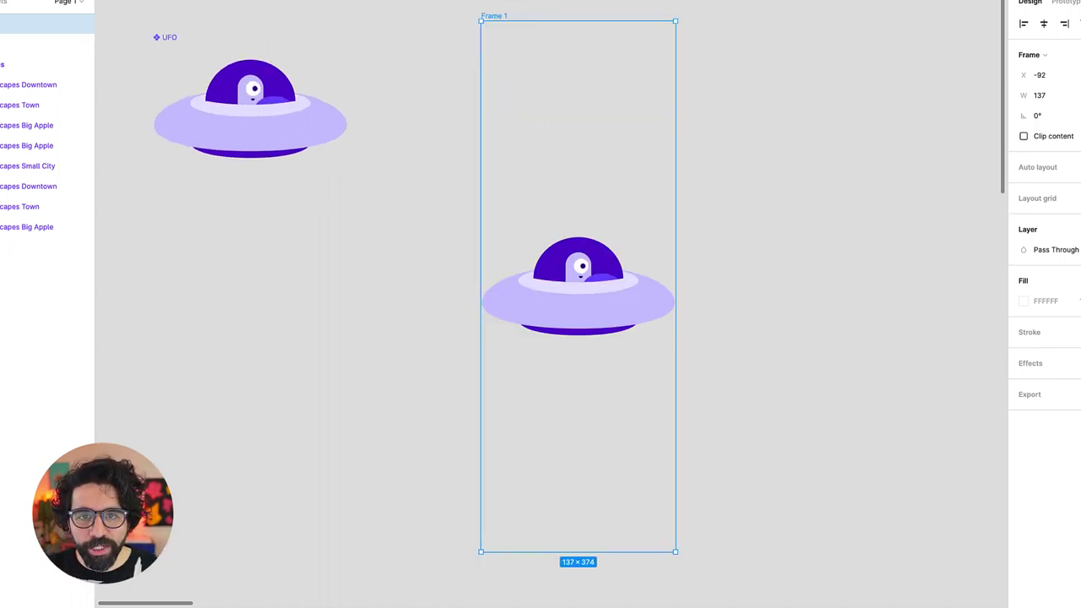
key("ctrl+alt+k")
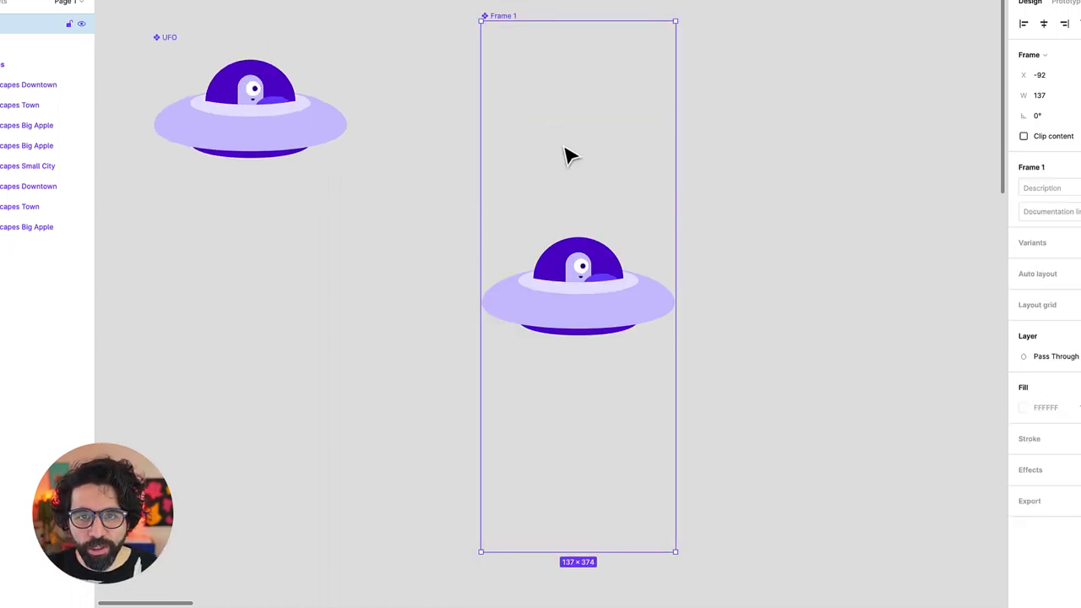
- Add a second variant to the tall UFO component and raise its UFO slightly above the first one
scroll(565, 157, "right", 5)
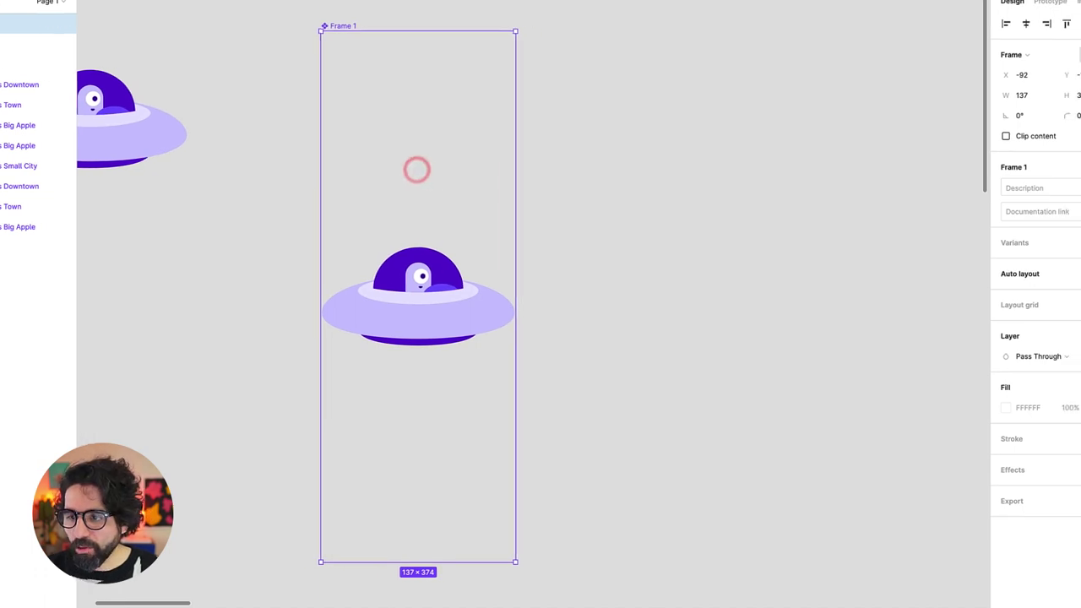
left_click(1066, 242)
left_click(694, 239)
left_click(537, 291)
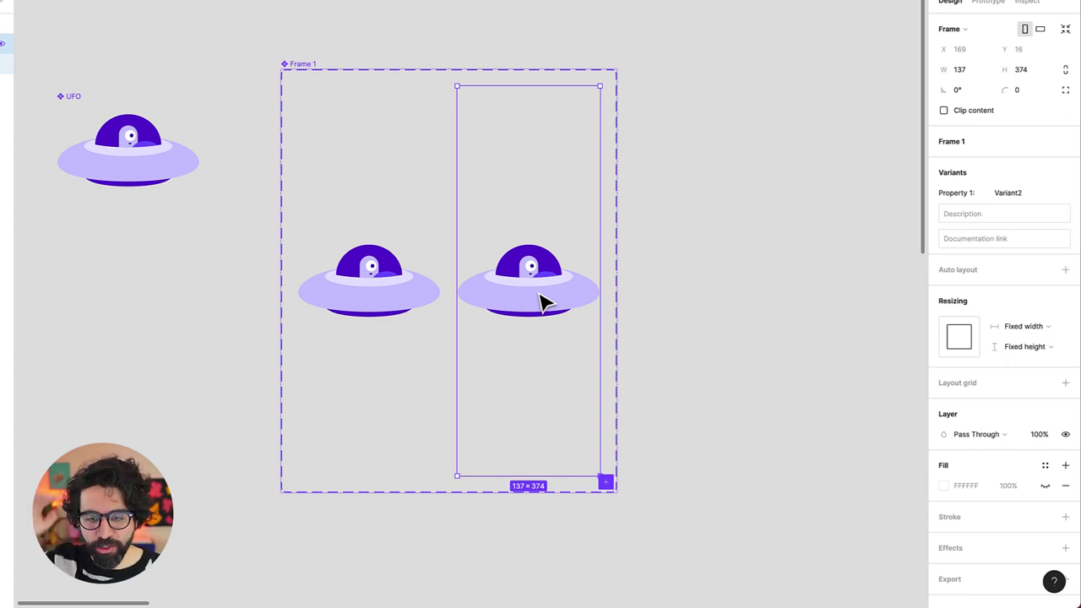
left_click(548, 290)
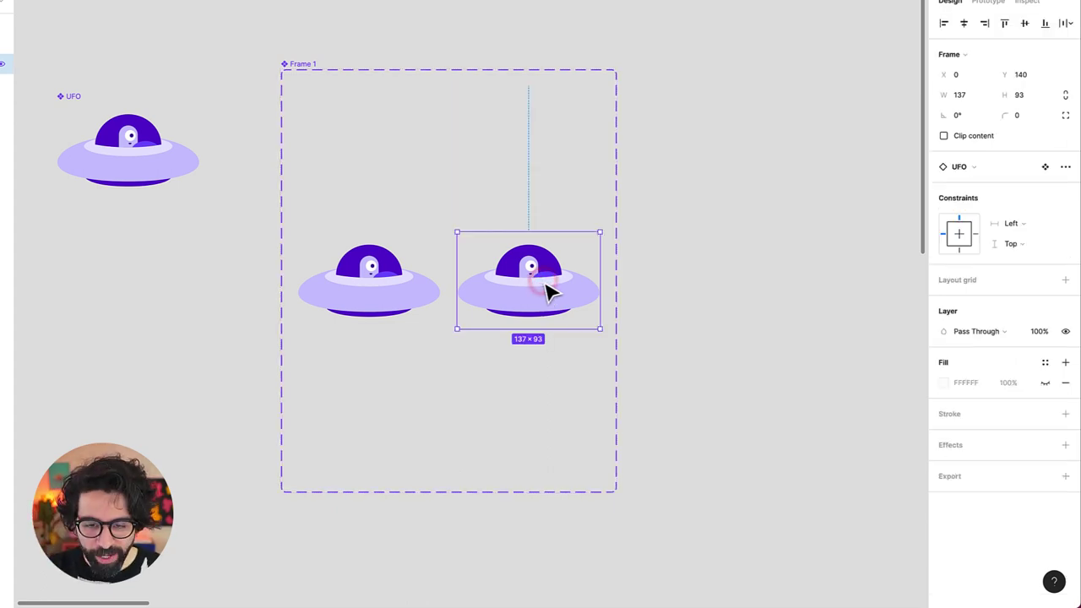
key("shift+Up")
key("shift+Up")
key("shift+Up")
key("shift+Up")
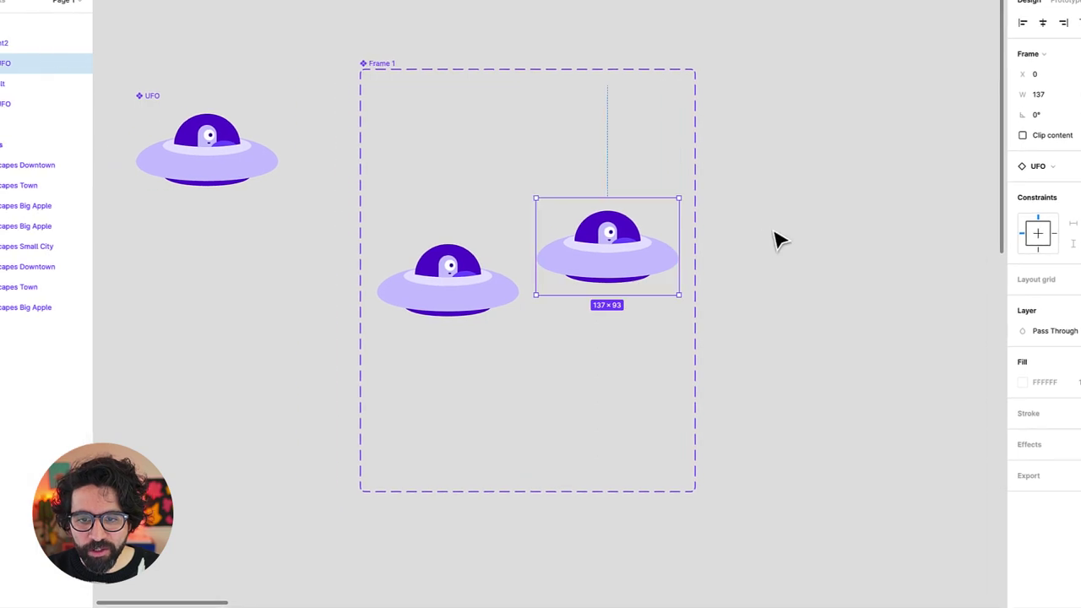
- Duplicate the second variant as a third one and raise its UFO a further step
left_click(698, 224)
left_click(639, 180)
key("ctrl+d")
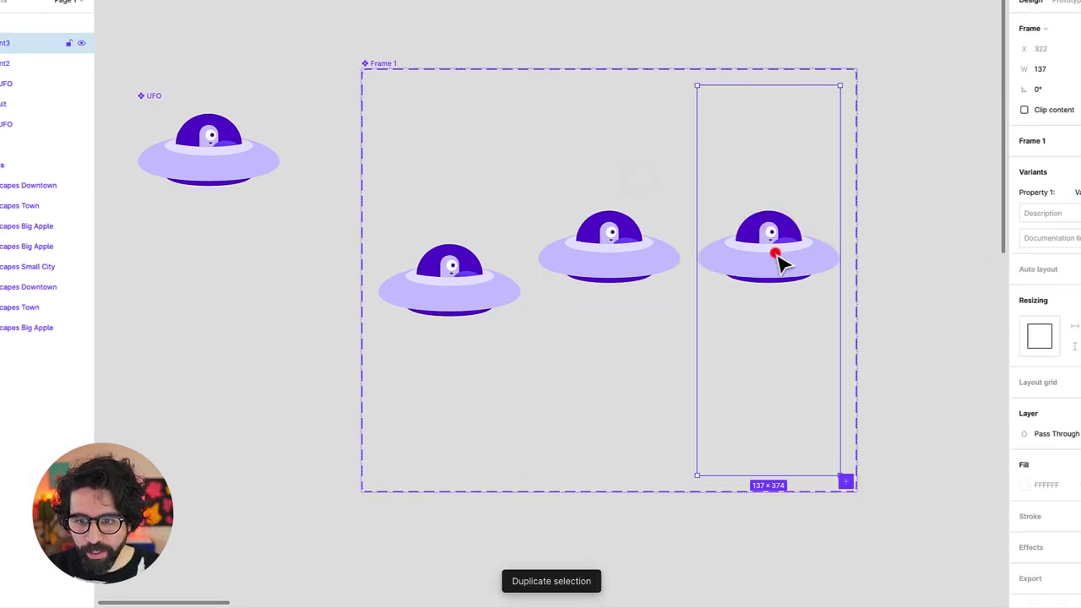
left_click(775, 255)
key("shift+Up")
key("shift+Up")
key("shift+Up")
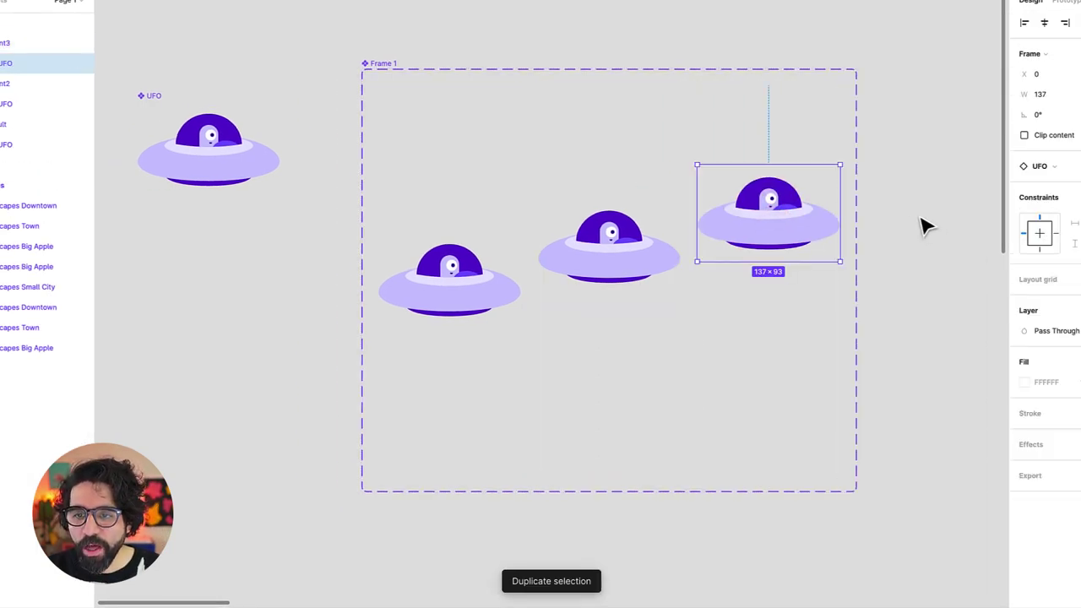
- Duplicate the third variant as a fourth one and raise its UFO another step
left_click(902, 206)
scroll(902, 206, "right", 3)
left_click(620, 202)
key("ctrl+d")
left_click(778, 225)
key("shift+Up")
key("shift+Up")
key("shift+Up")
key("shift+Up")
- Raise the UFOs in the third and second variants so the heights climb in even steps
left_click(613, 244)
key("shift+Up")
key("shift+Up")
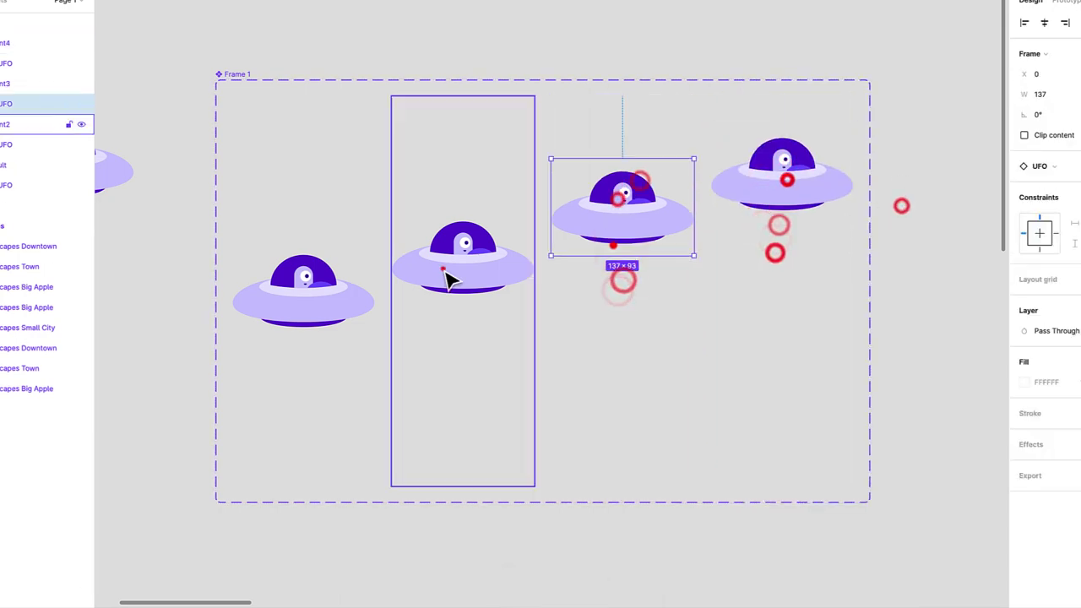
left_click(634, 222)
left_click(904, 212)
left_click(490, 262)
- Duplicate variants to the left with progressively lower UFOs, making an evenly stepped set of seven
left_click(340, 183)
key("ctrl+d")
key("shift+Down")
key("shift+Down")
key("shift+Down")
key("shift+Down")
left_click(330, 219)
key("ctrl+d")
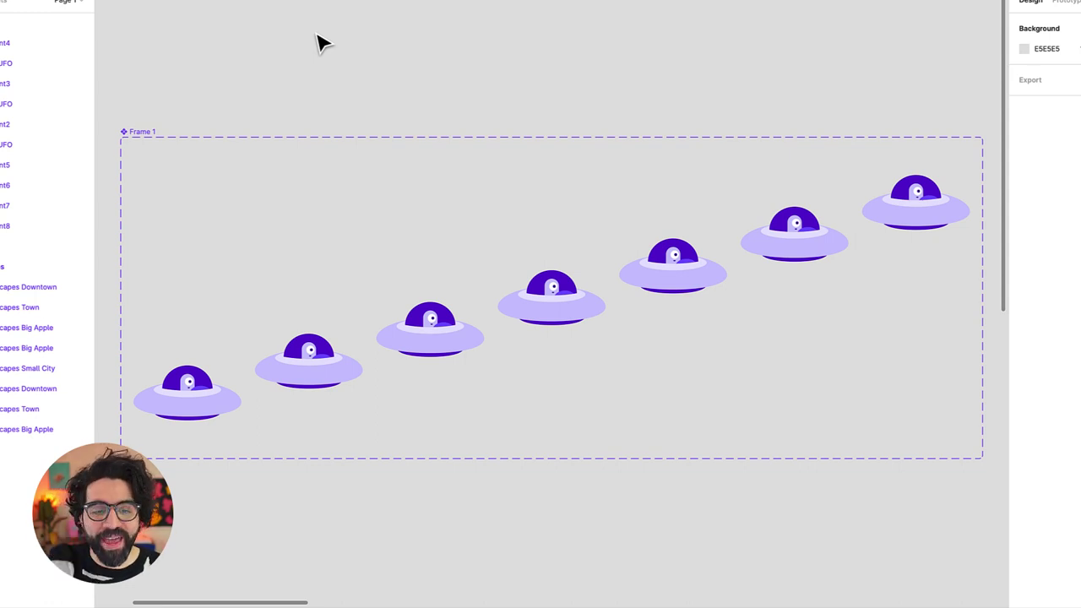
- Connect the lowest UFO variant to the next higher one with a Key/gamepad trigger on the up arrow key
left_click(226, 285)
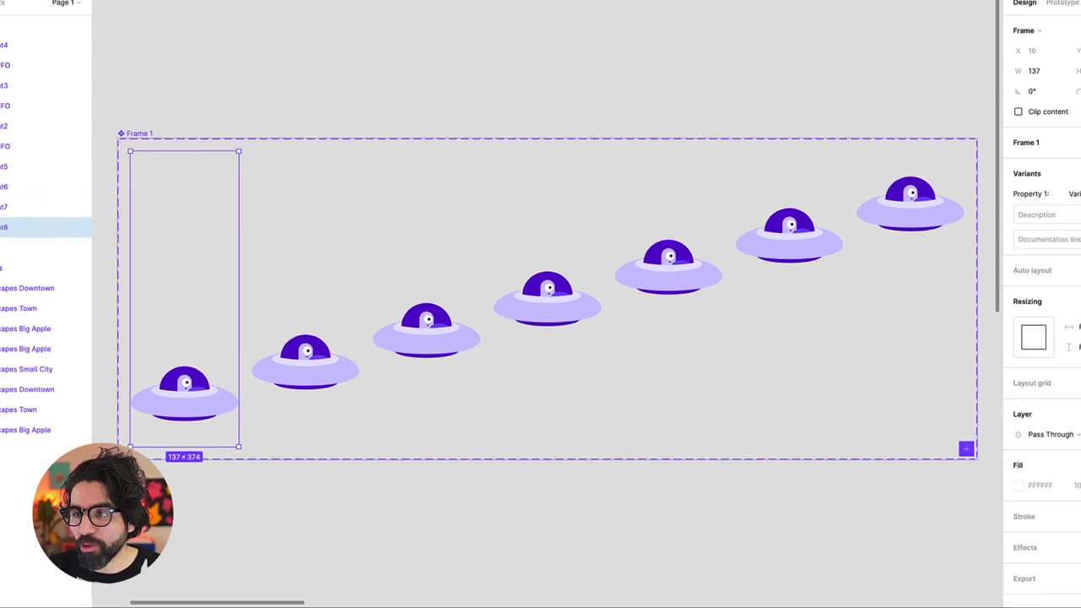
left_click(1068, 1)
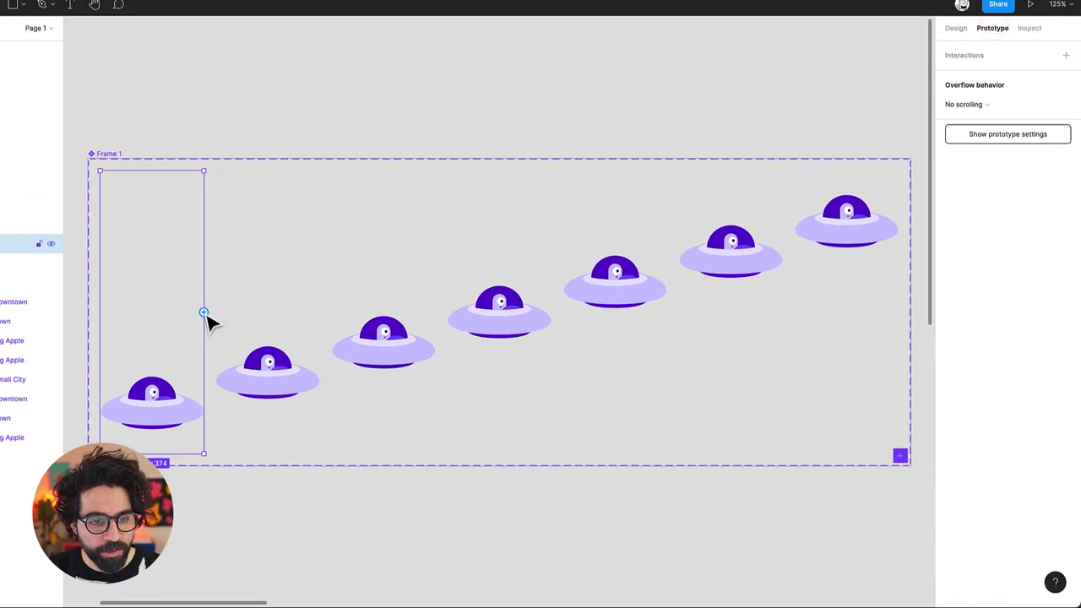
left_click_drag(203, 312, 242, 316)
left_click(827, 103)
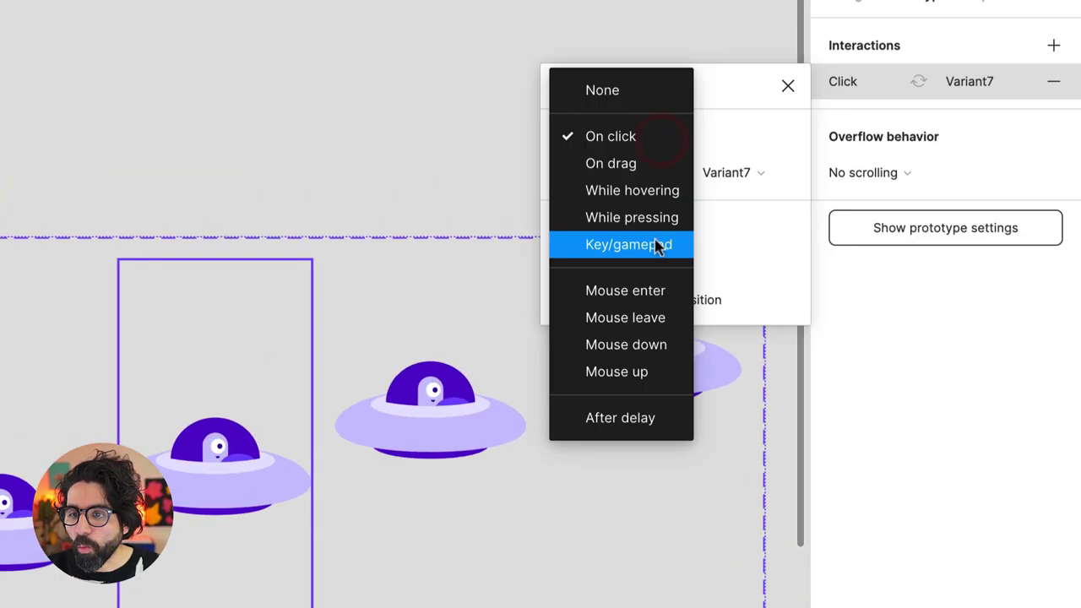
left_click(656, 246)
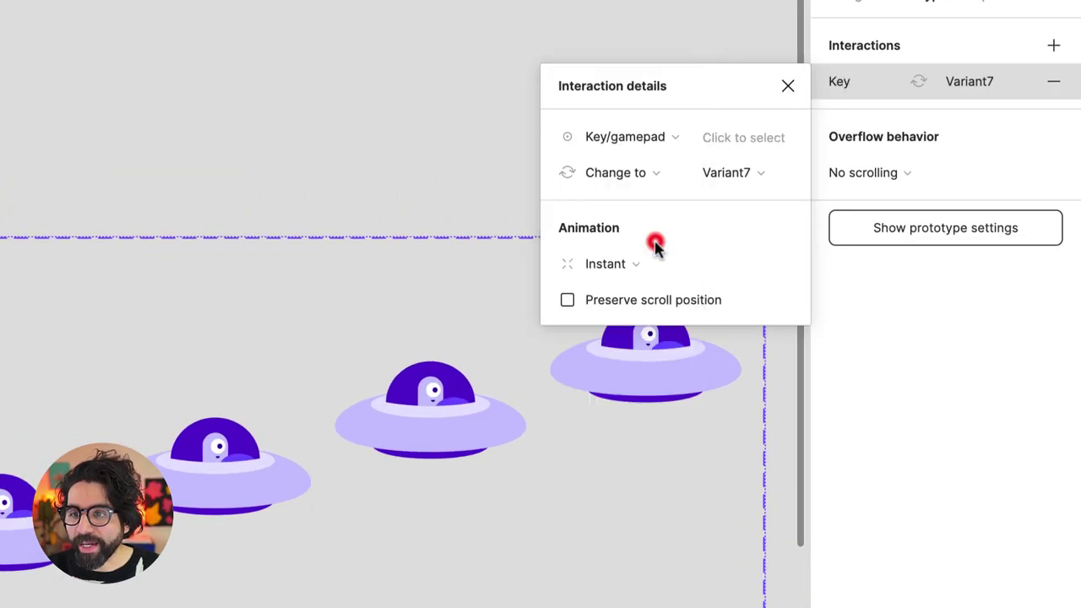
left_click(748, 140)
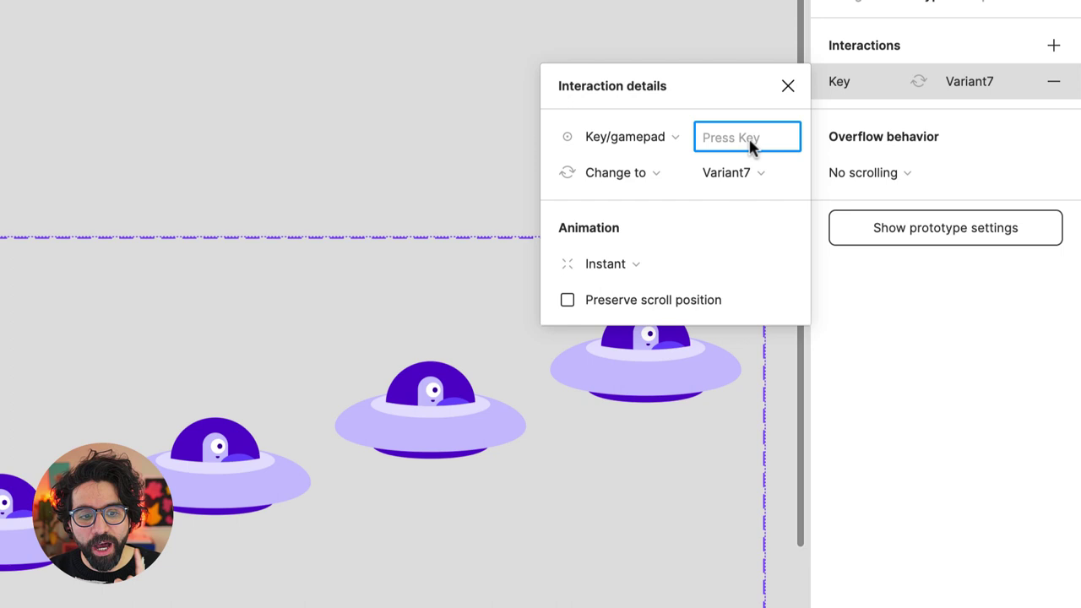
key("Up")
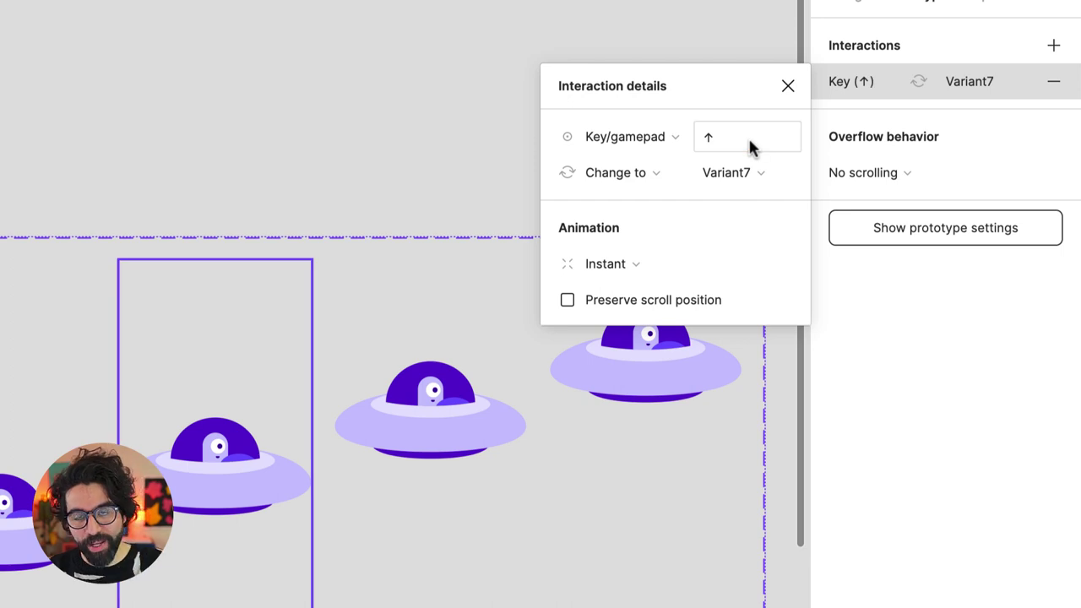
- Set the interaction's animation to Smart animate with Ease In And Out easing and a 100 ms duration
left_click(639, 264)
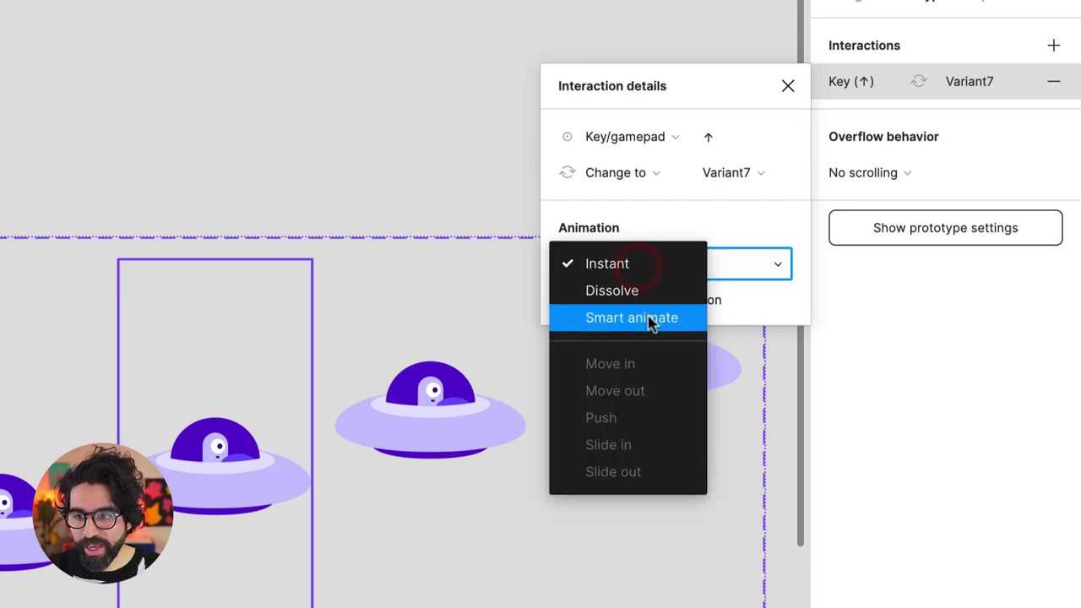
left_click(648, 318)
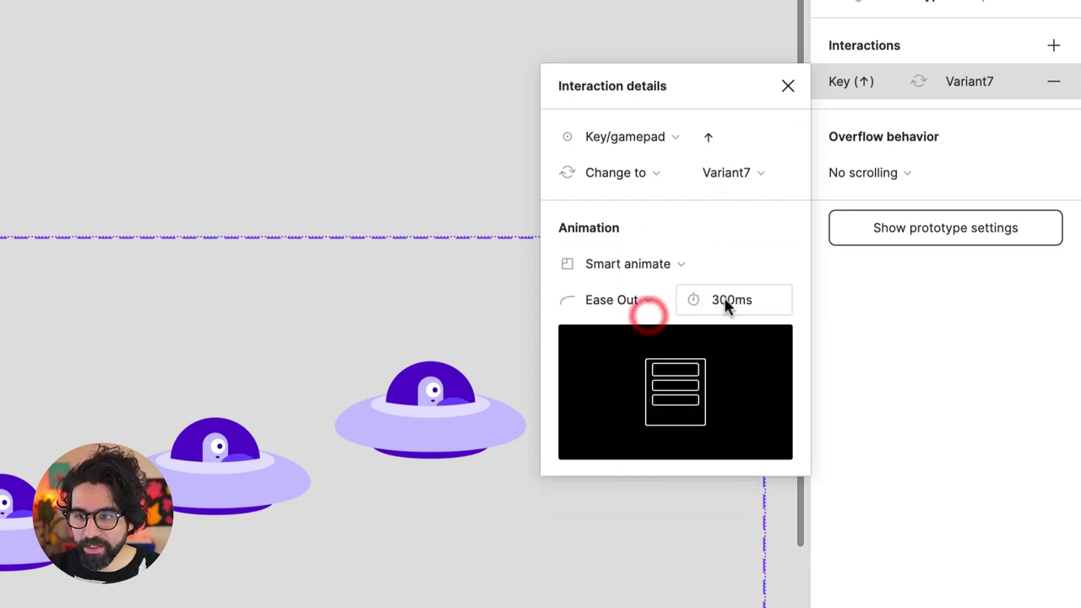
left_click(655, 300)
left_click(661, 323)
left_click(734, 300)
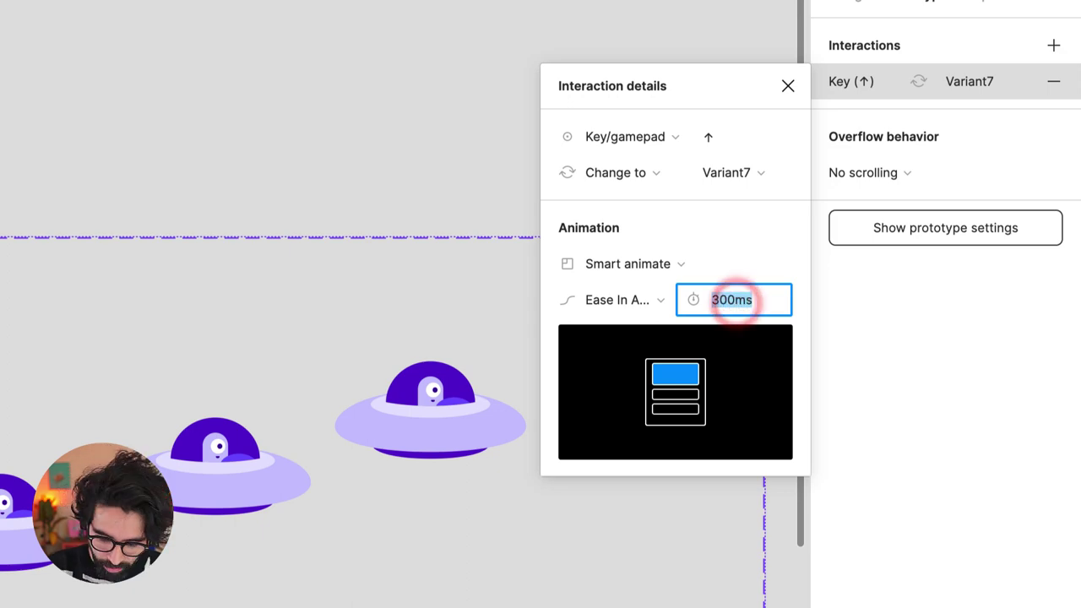
type("100")
key("Return")
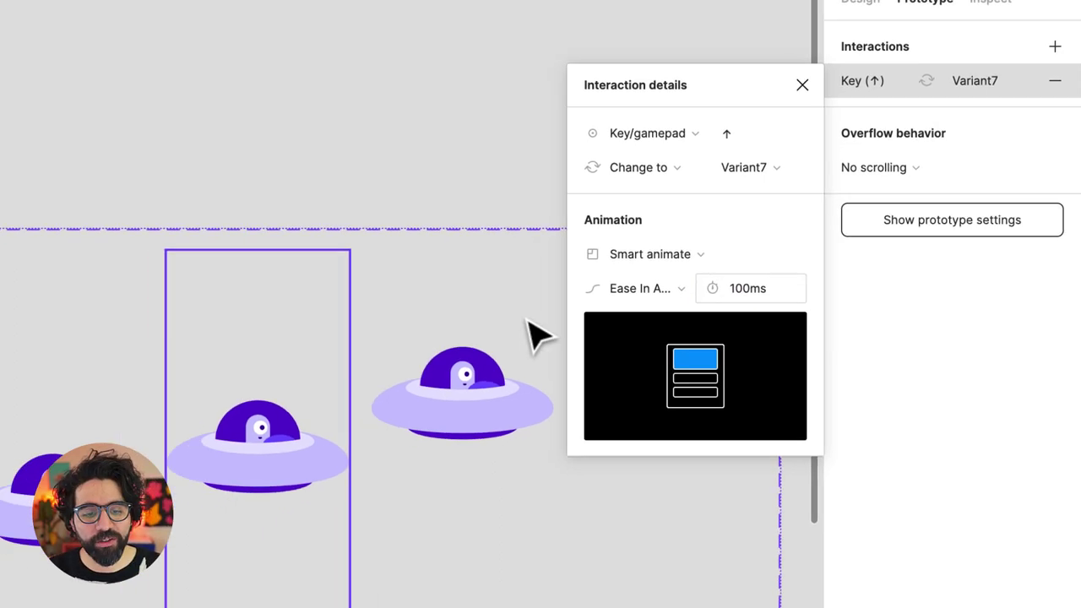
- Connect the second-lowest UFO variant to the next higher one, triggered by the up arrow key
left_click(287, 339)
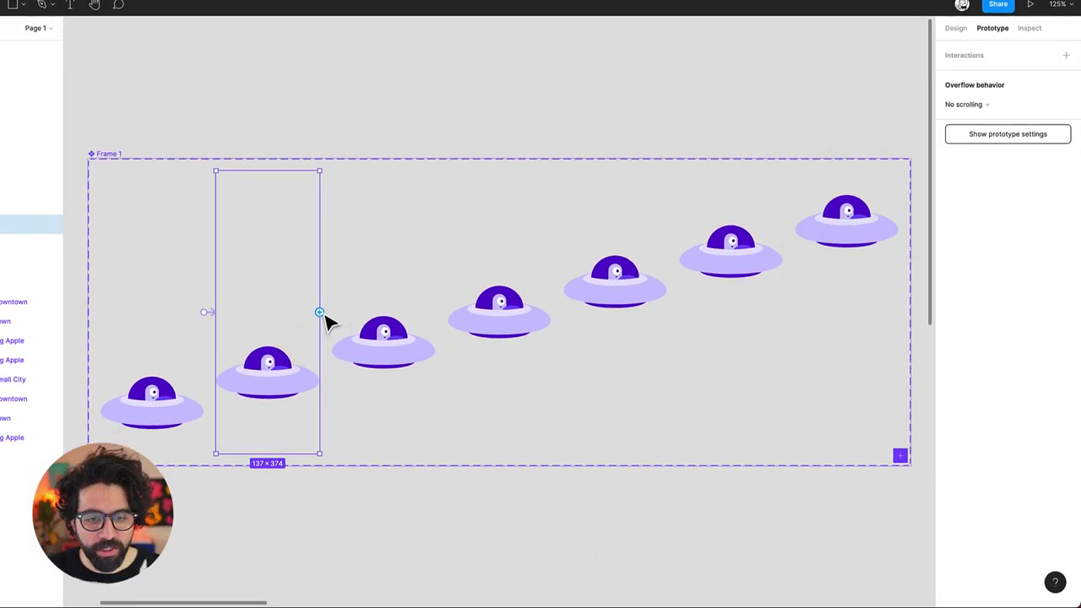
left_click(319, 313)
left_click(285, 334)
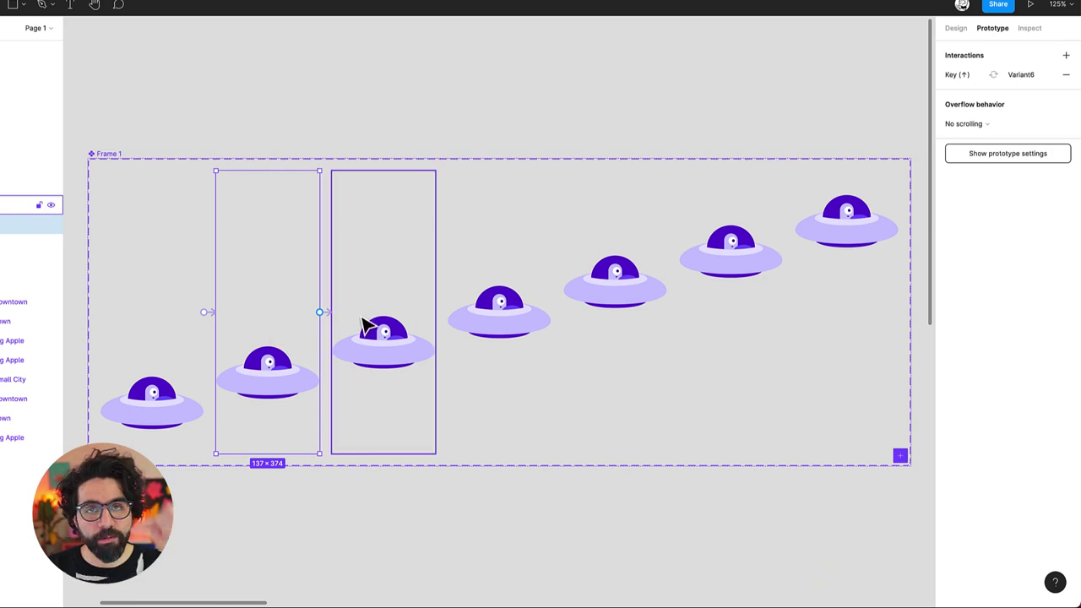
- Connect the second-lowest UFO variant back to the lowest one with a Key/gamepad trigger on the down arrow key
left_click_drag(319, 312, 184, 311)
left_click(819, 111)
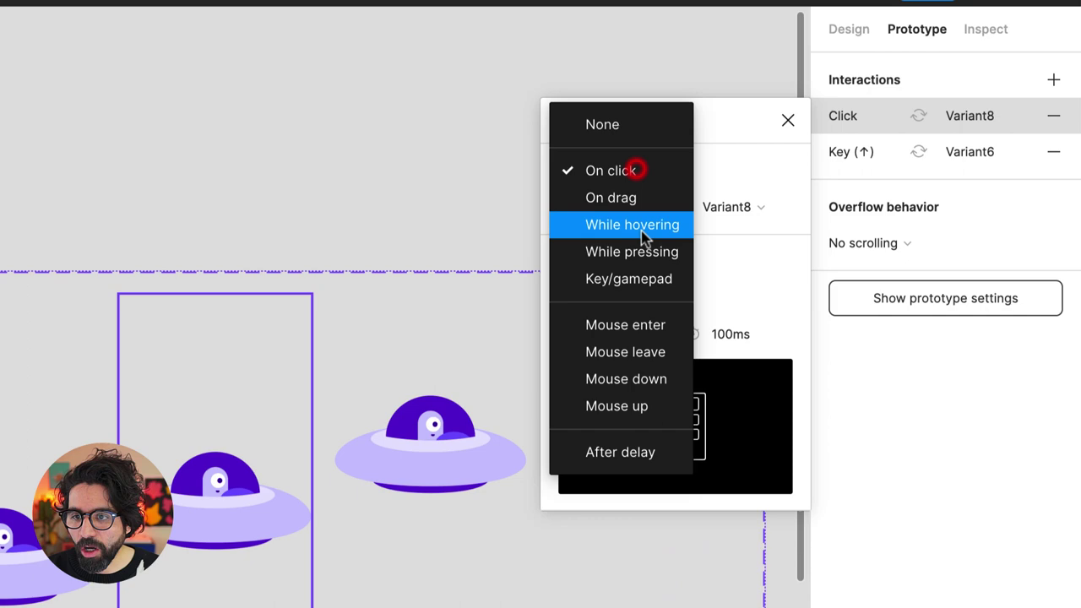
left_click(819, 173)
left_click(727, 173)
key("Down")
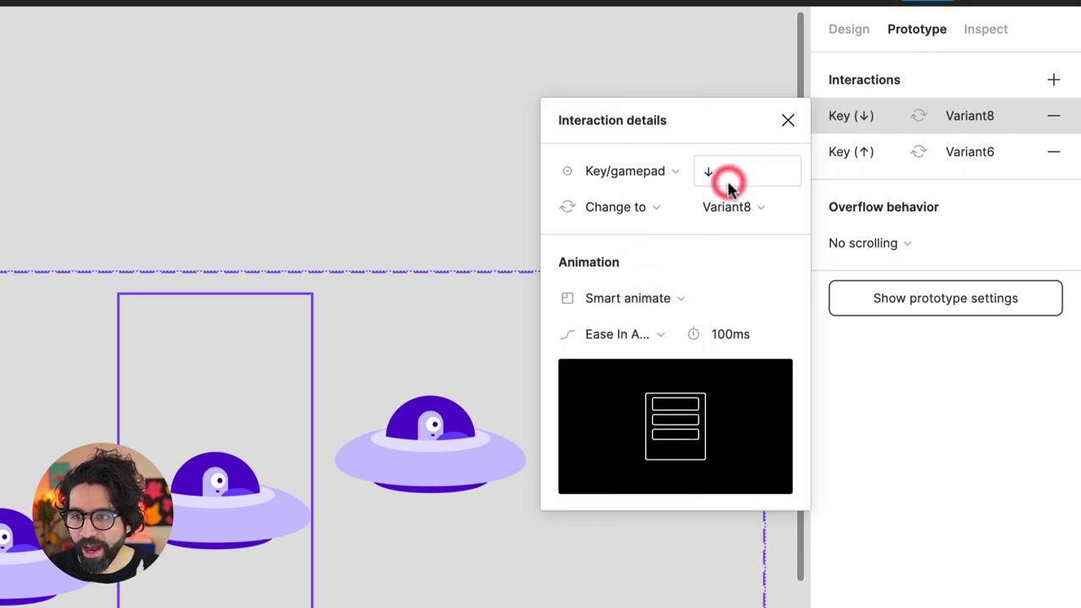
left_click(0, 443)
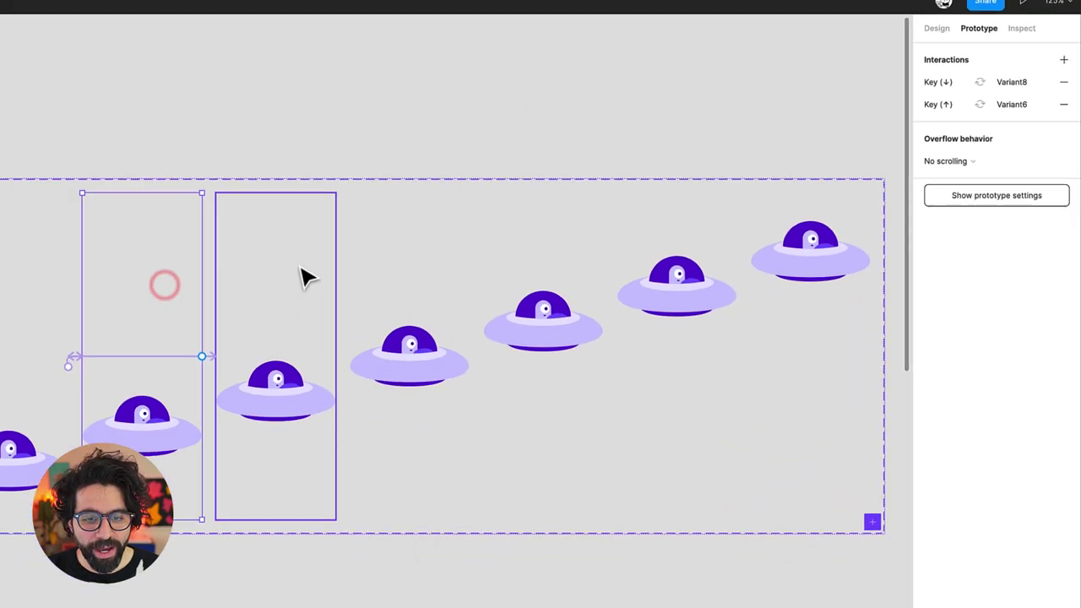
- Connect the remaining UFO variants to their higher and lower neighbours using up and down arrow key triggers
left_click(306, 277)
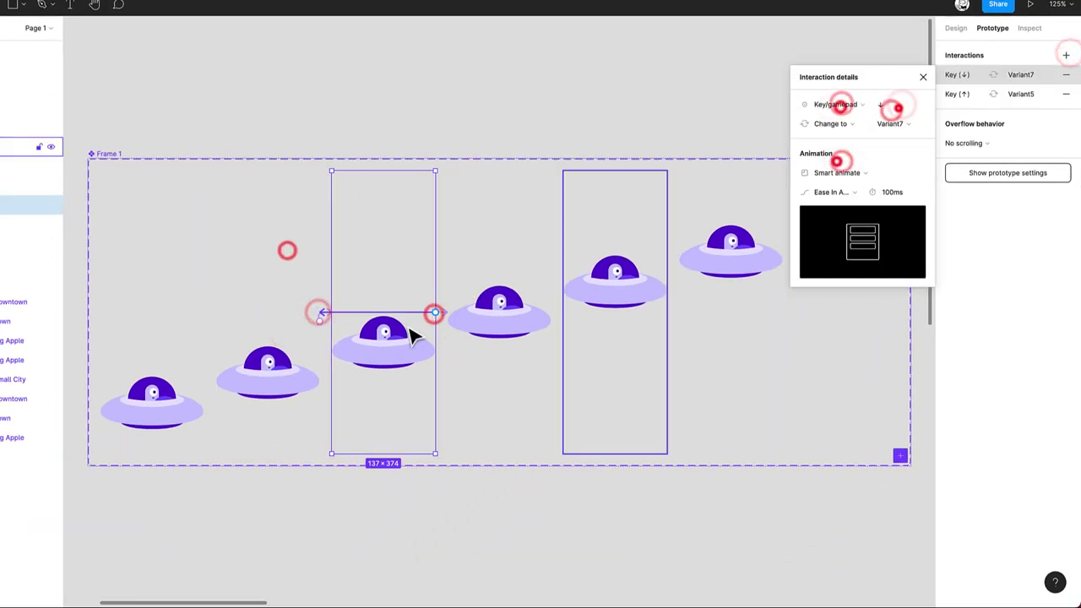
left_click(616, 254)
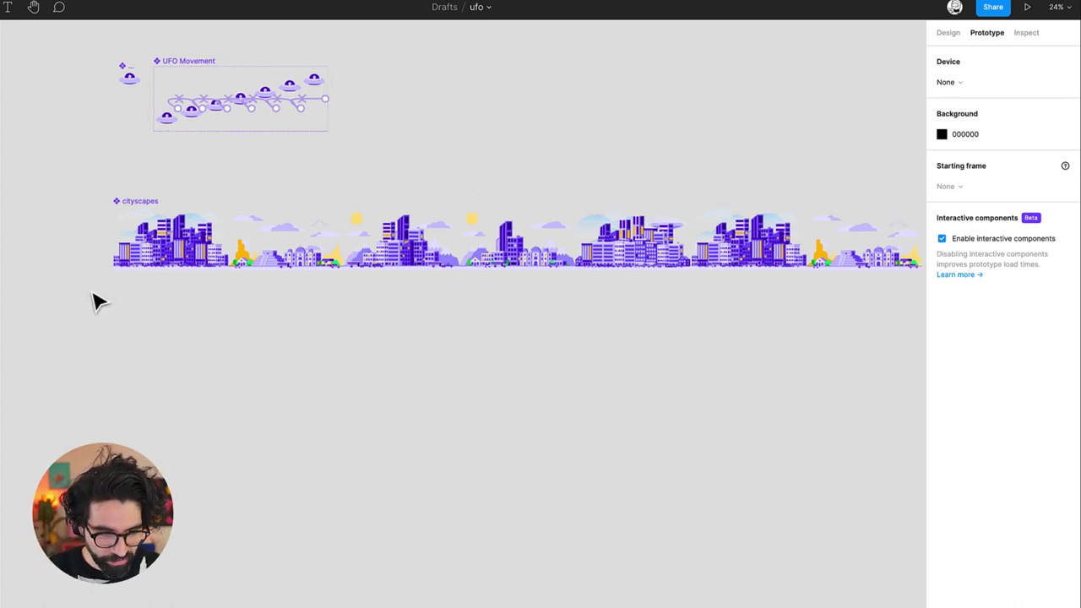
- Place a cityscapes instance inside a 1222 × 447 frame and turn that frame into a component with a second variant
scroll(93, 299, "up", 5)
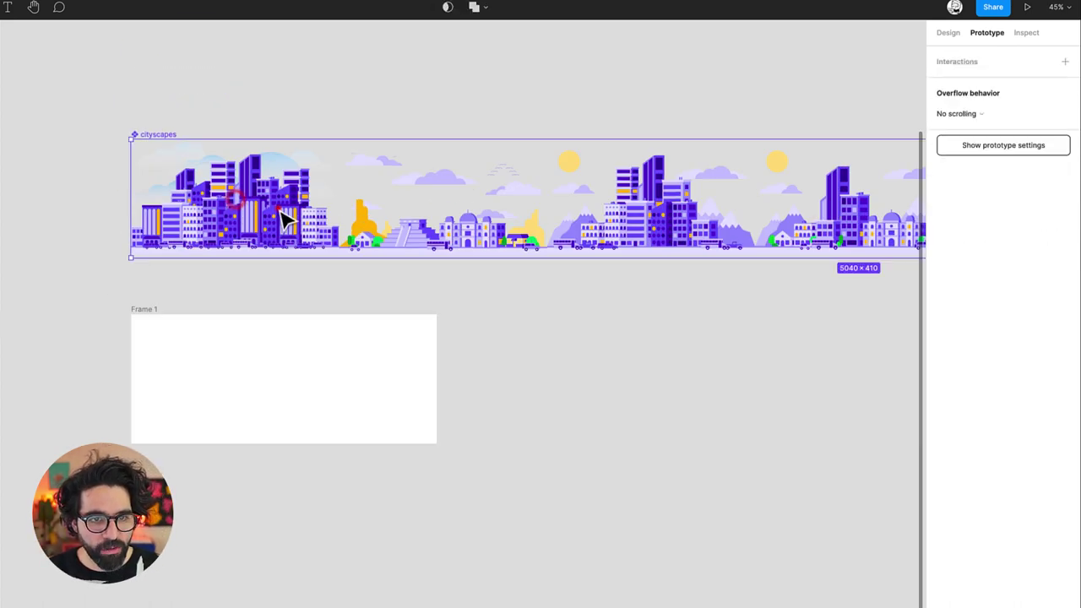
left_click_drag(287, 221, 298, 410)
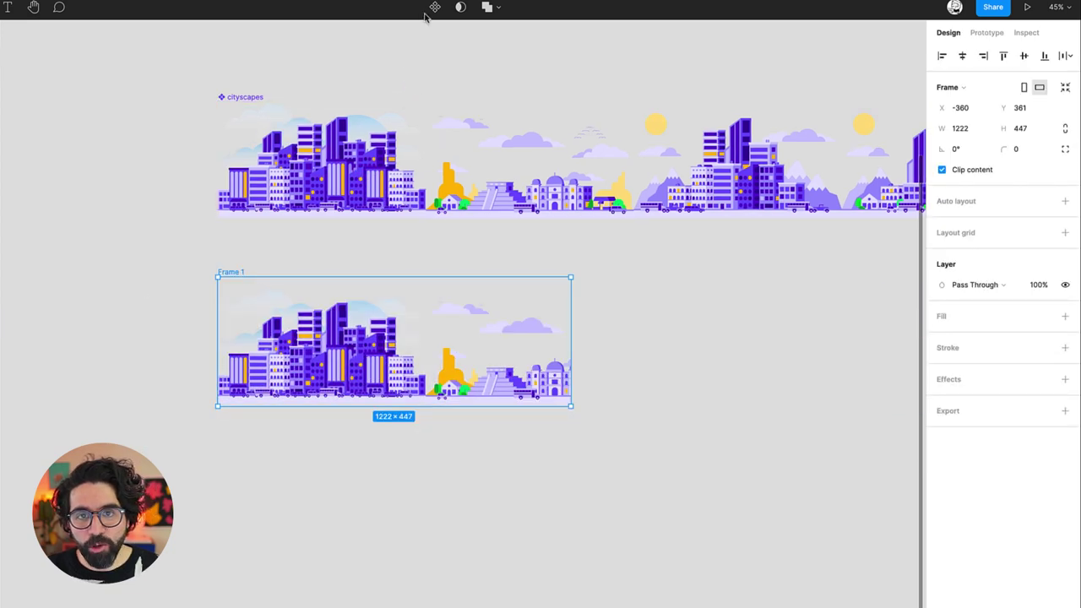
left_click(433, 8)
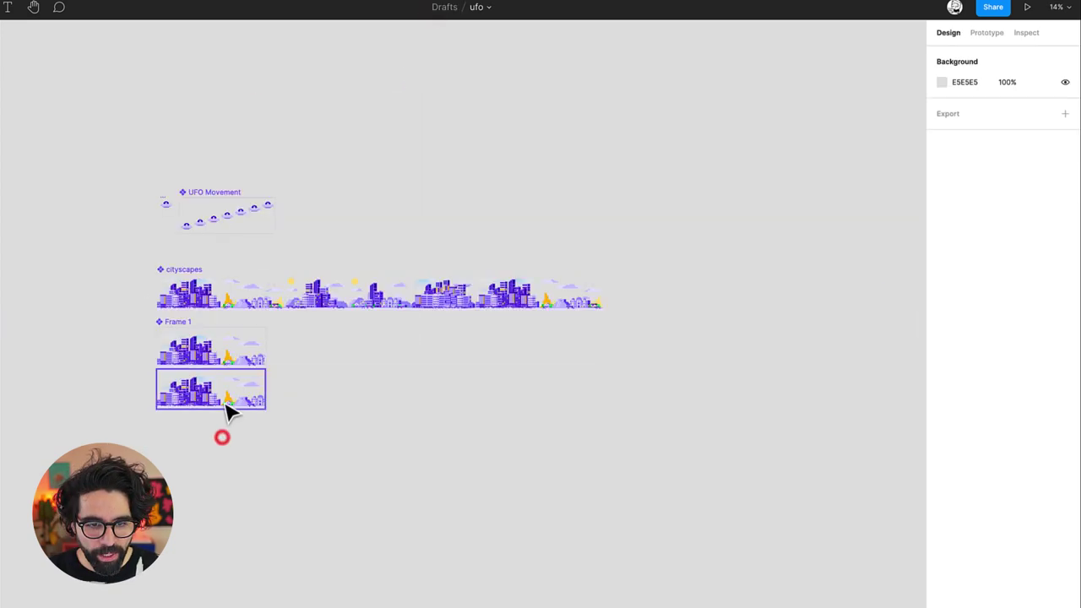
- Shift the second variant's cityscape leftward inside its frame until the repeated downtown scene lines up with the first variant's view
left_click(236, 394)
double_click(232, 387)
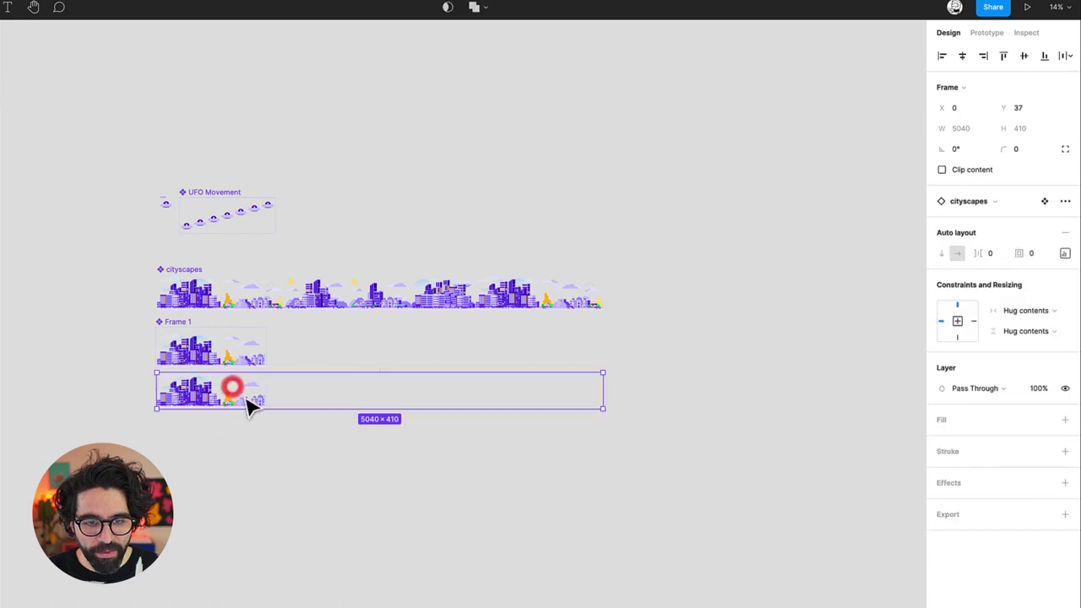
left_click_drag(245, 400, 203, 403)
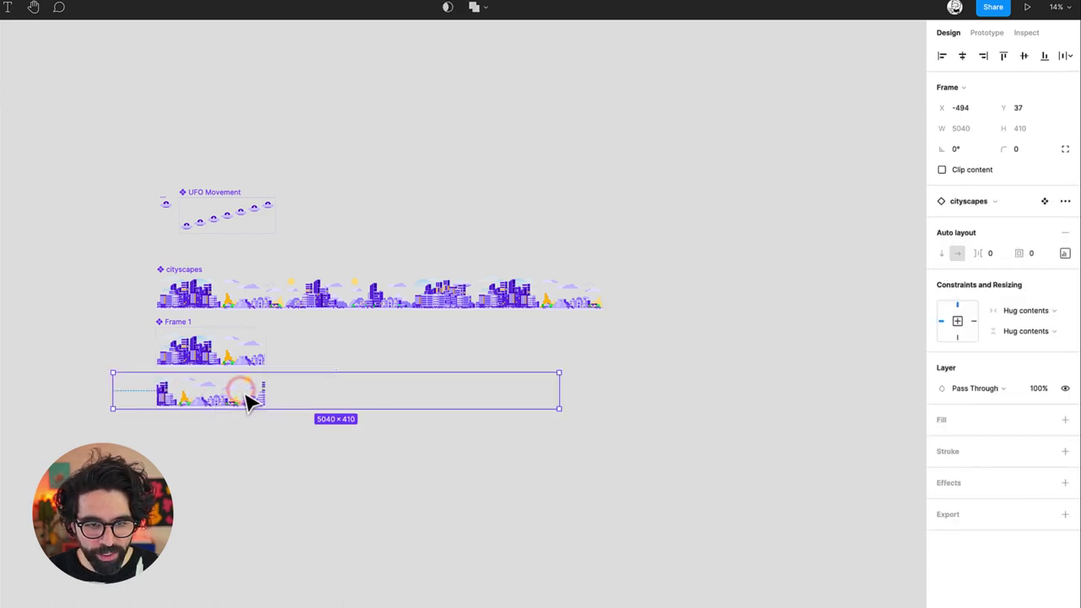
left_click(986, 55)
- Connect the first cityscape variant to the second one and set its Smart animate easing to Linear
left_click(486, 223)
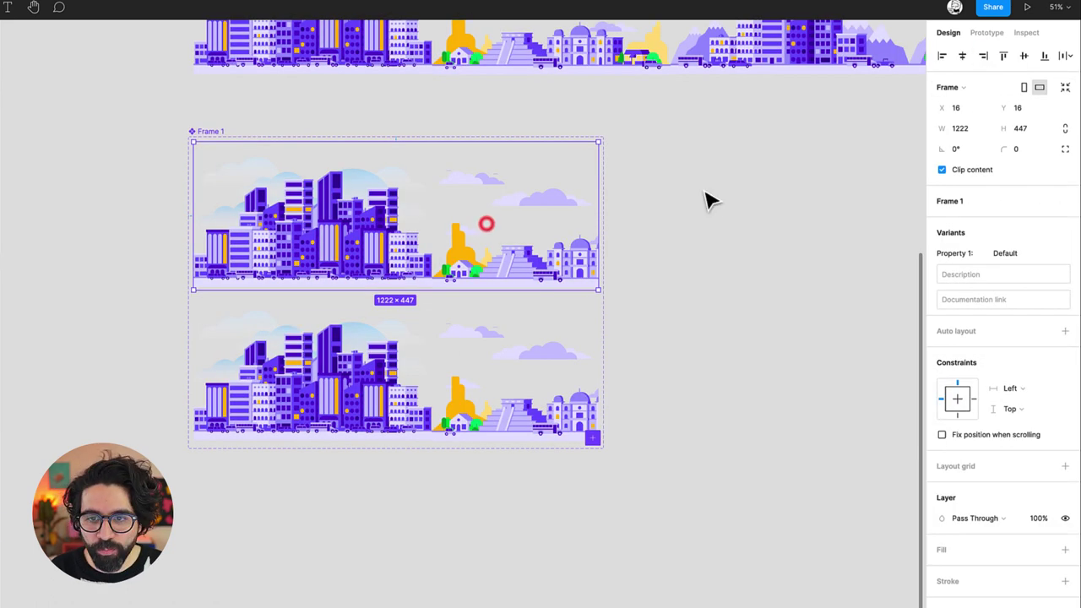
left_click(985, 34)
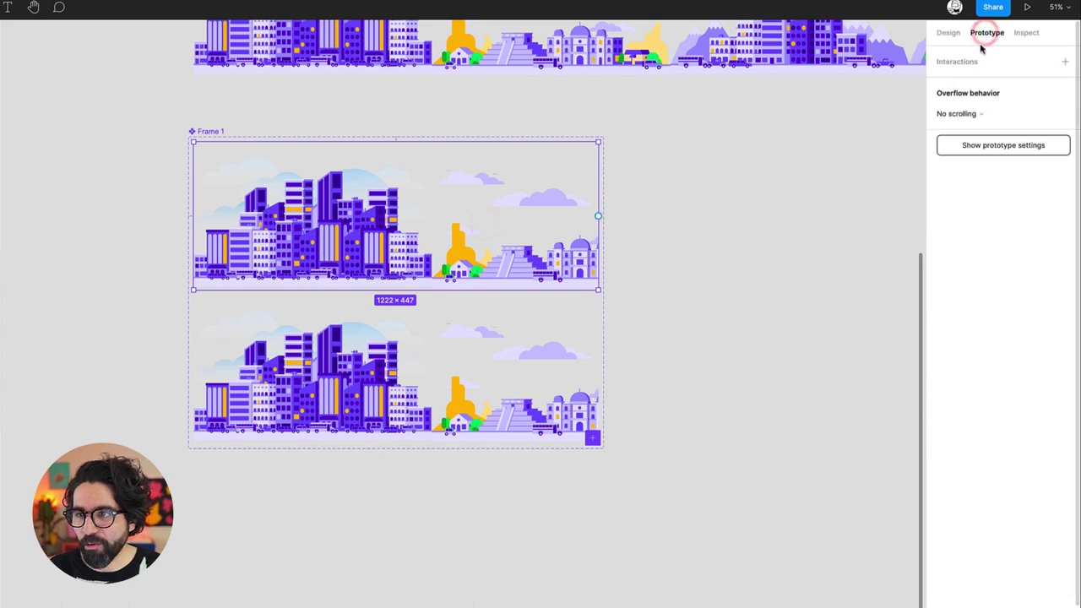
left_click_drag(598, 216, 589, 366)
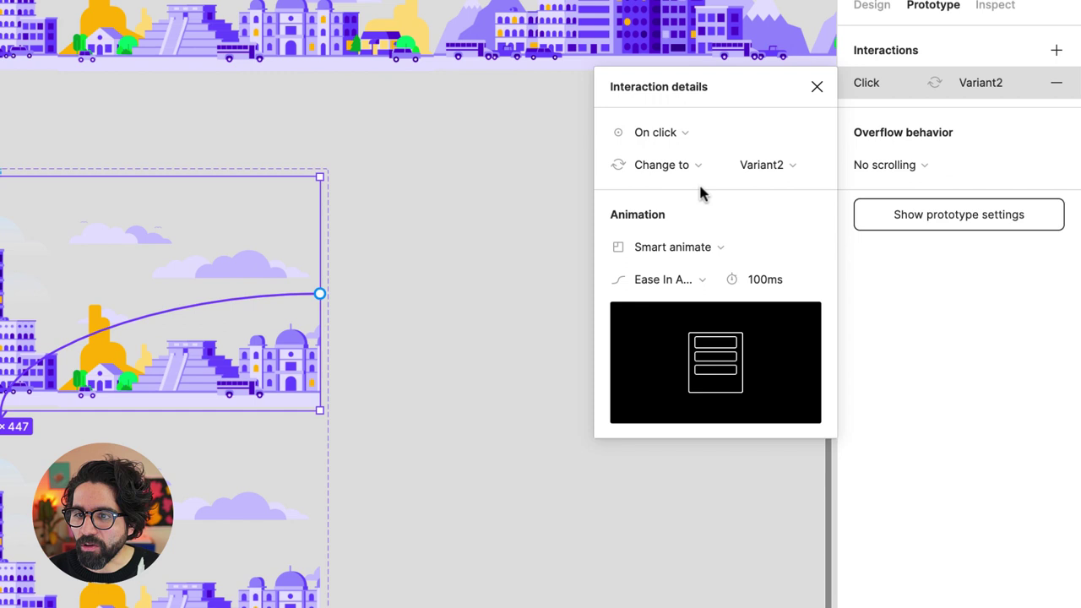
left_click(673, 287)
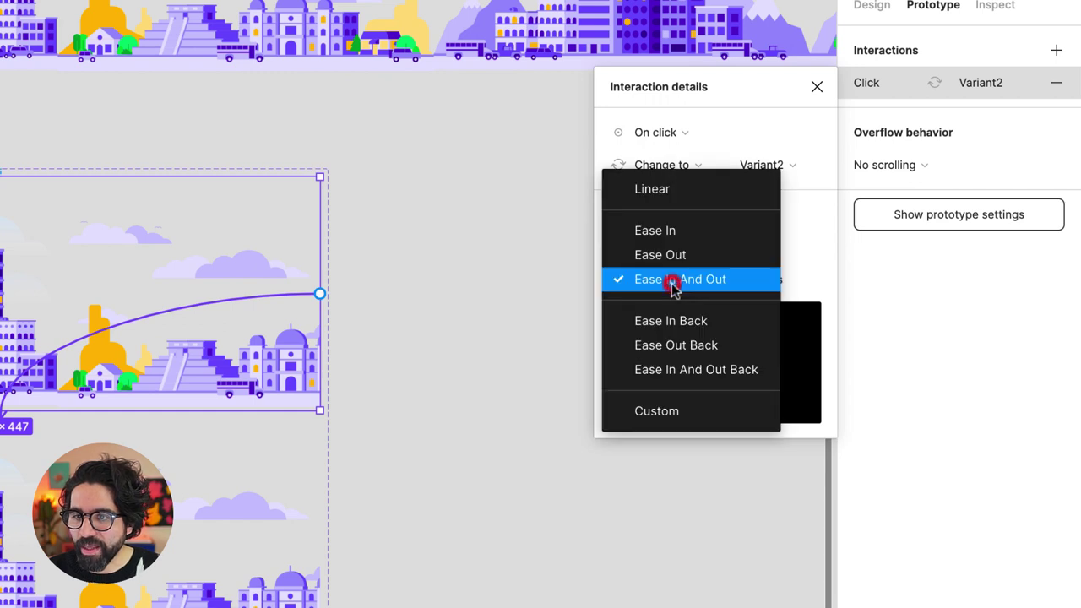
left_click(676, 188)
- Trigger the cityscape transition after a 1 ms delay and set its animation duration to 5000 ms
left_click(676, 132)
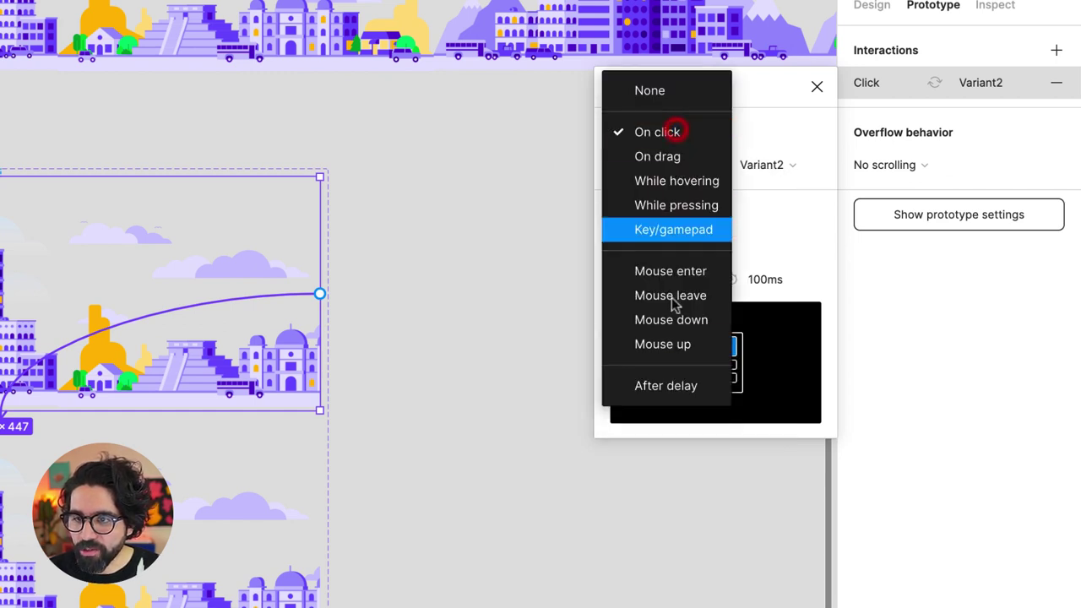
left_click(675, 380)
left_click(754, 142)
type("1")
key("Return")
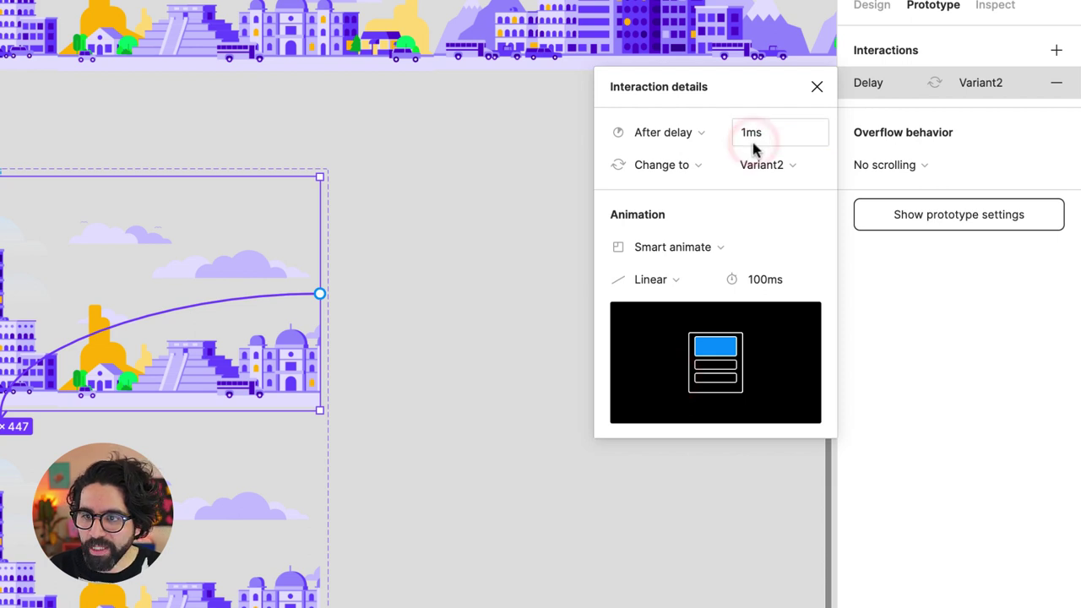
left_click(757, 283)
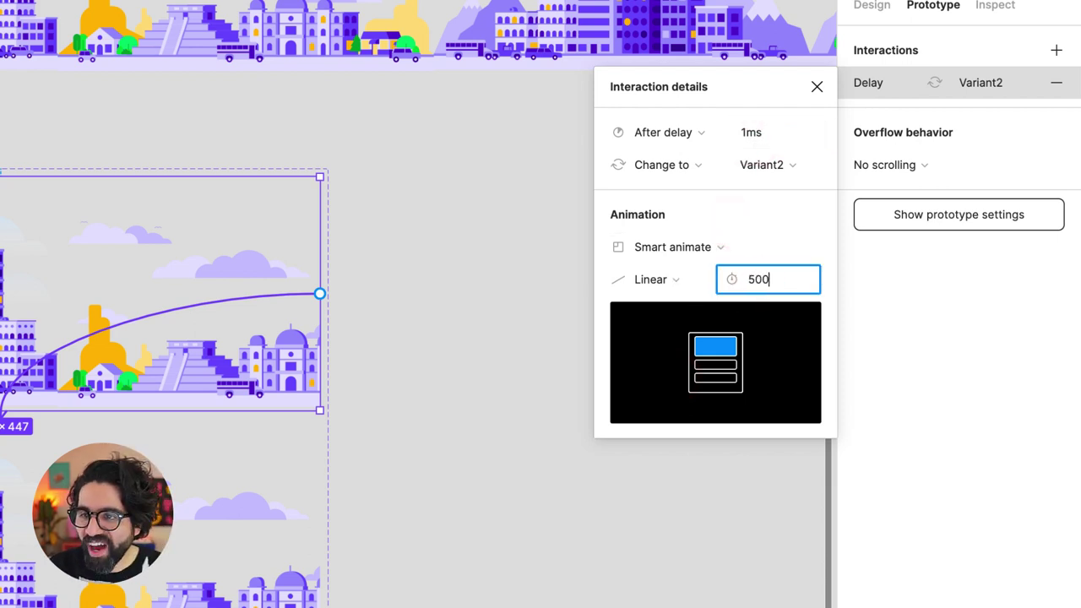
type("5000")
key("Return")
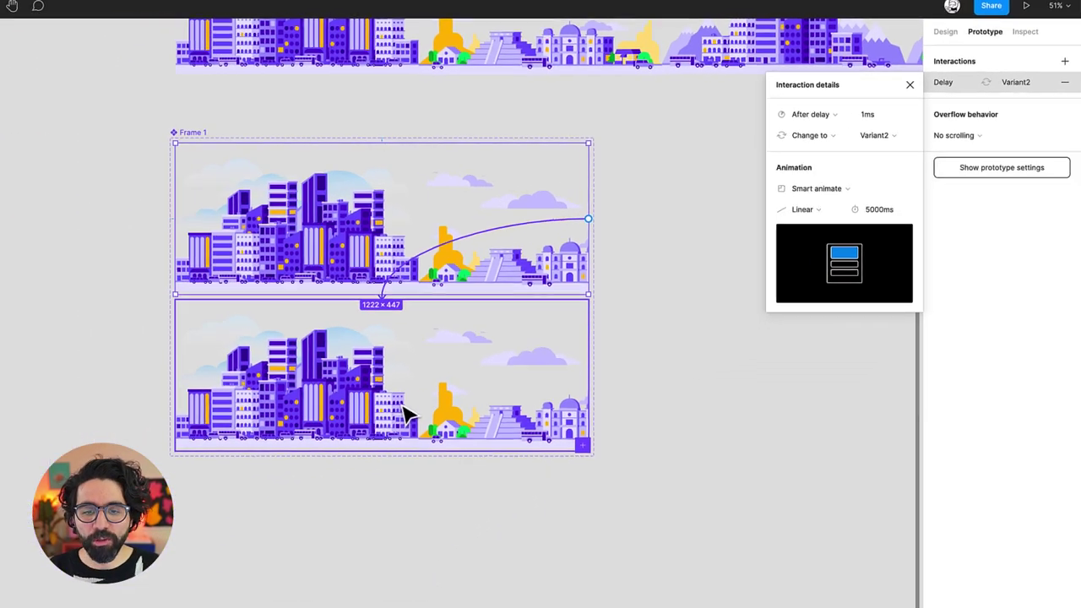
- Connect the second cityscape variant back to the first with an After delay trigger of 1 ms and Instant animation
left_click(95, 519)
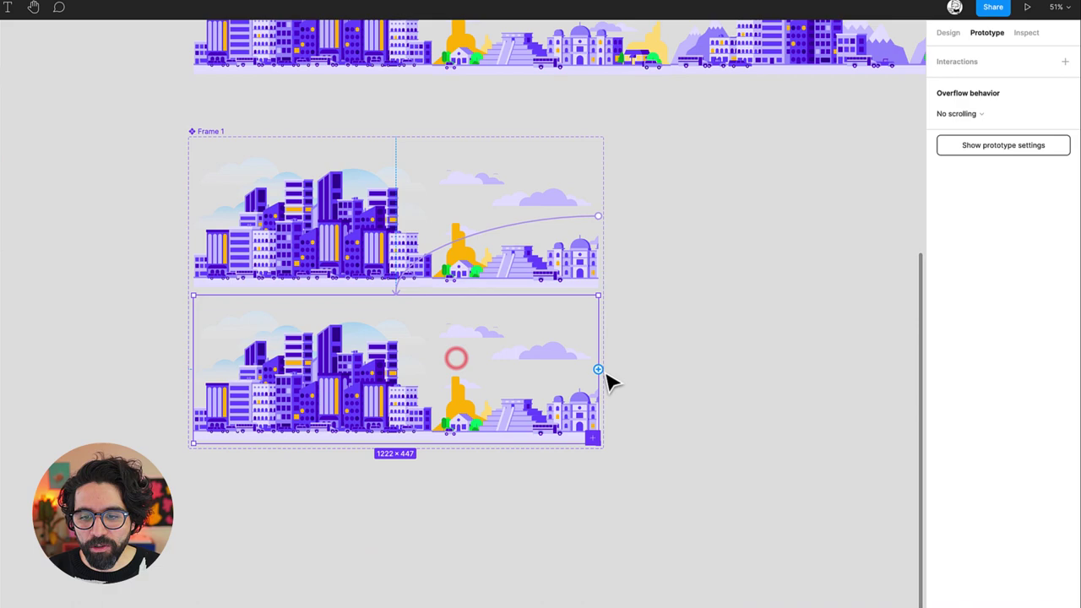
left_click_drag(597, 371, 599, 248)
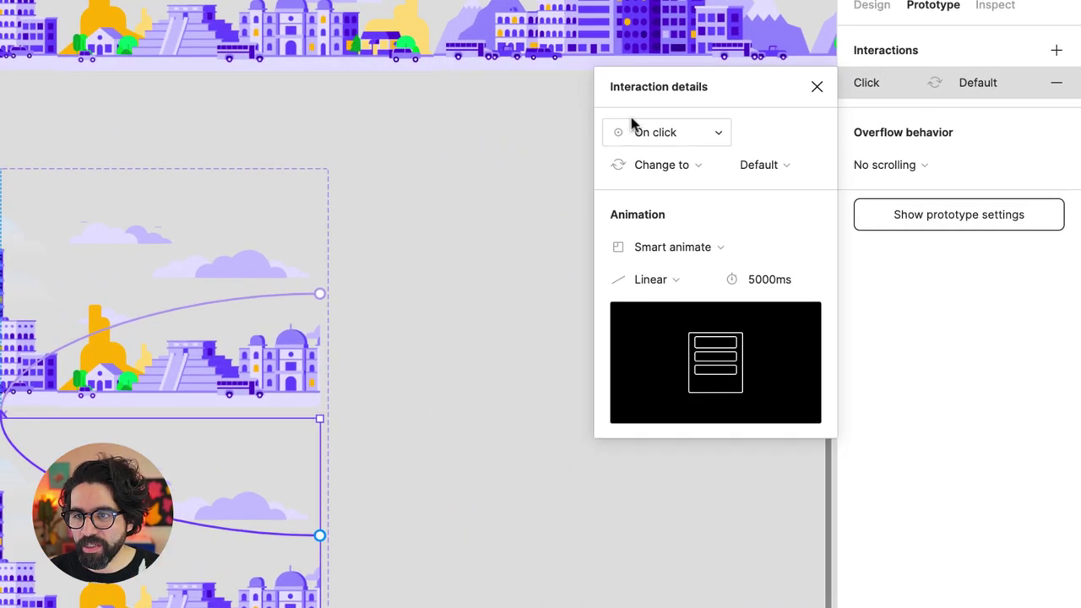
left_click(650, 132)
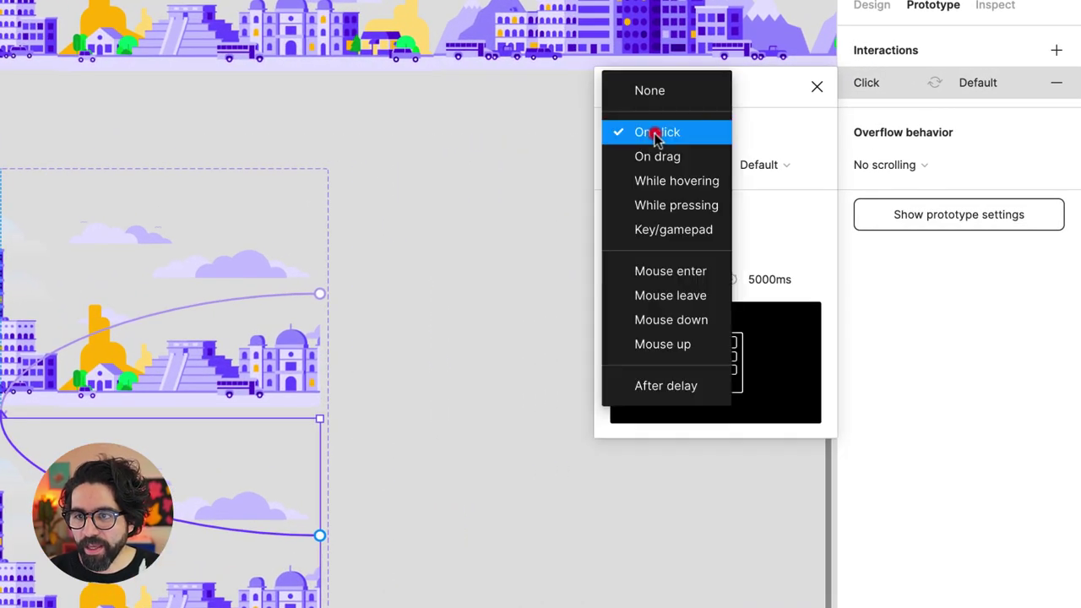
left_click(653, 384)
left_click(748, 134)
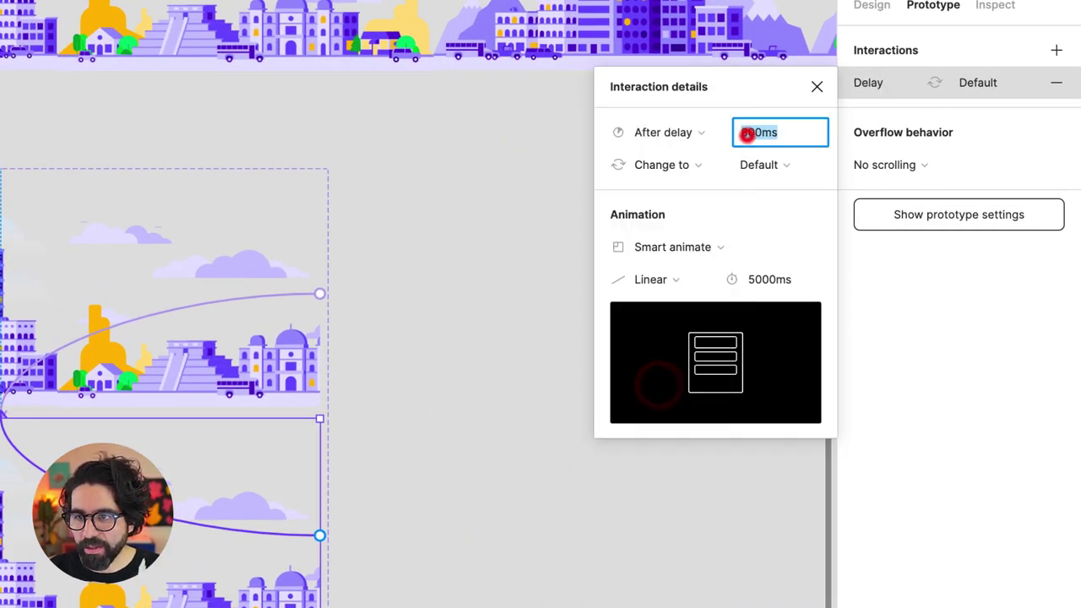
left_click(676, 250)
left_click(675, 202)
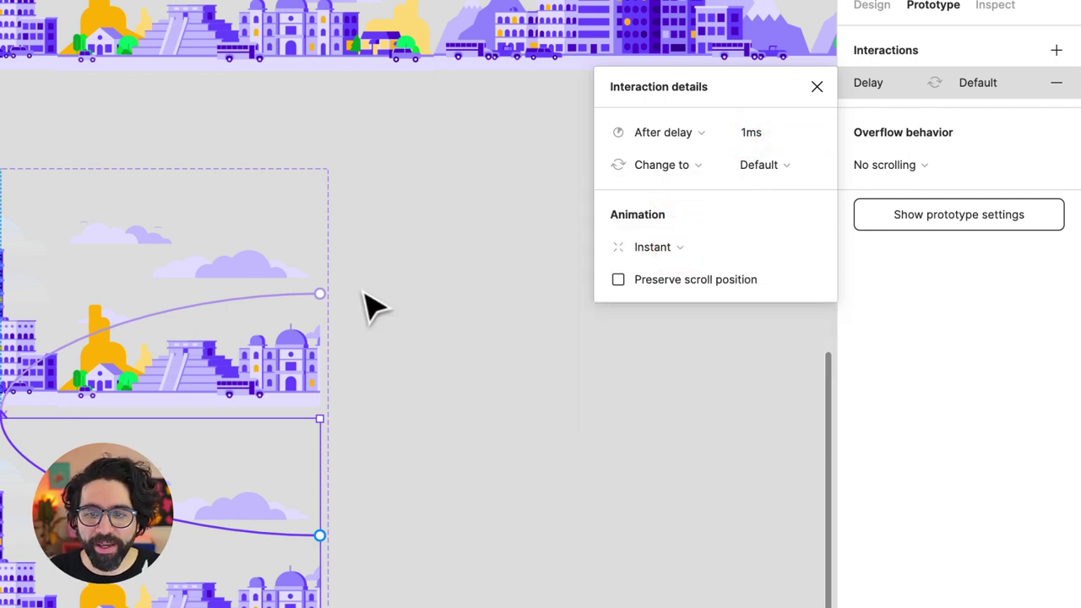
- Draw a new frame about 1557 × 760 on the empty canvas above the UFO Movement component
scroll(385, 265, "up", 1)
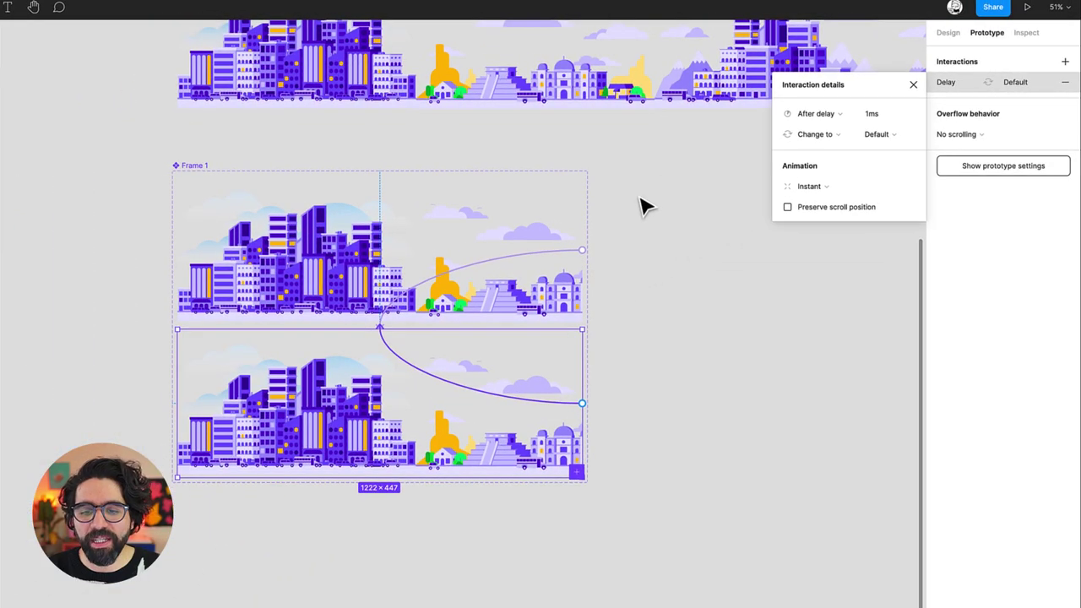
key("f")
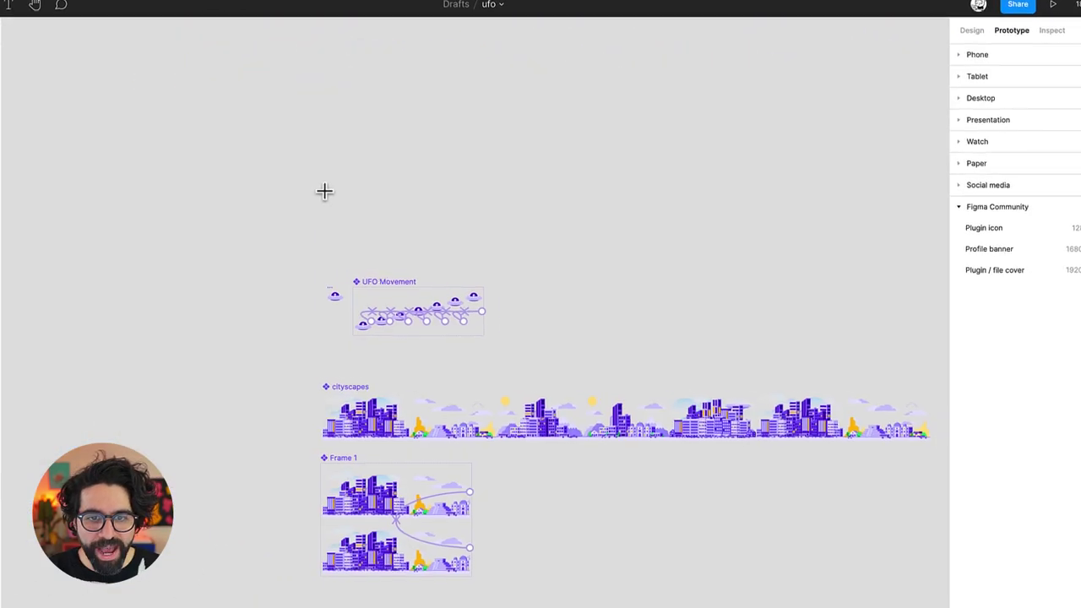
mouse_move(355, 161)
left_mouse_down()
mouse_move(548, 269)
mouse_move(568, 263)
left_mouse_up()
scroll(364, 265, "up", 3)
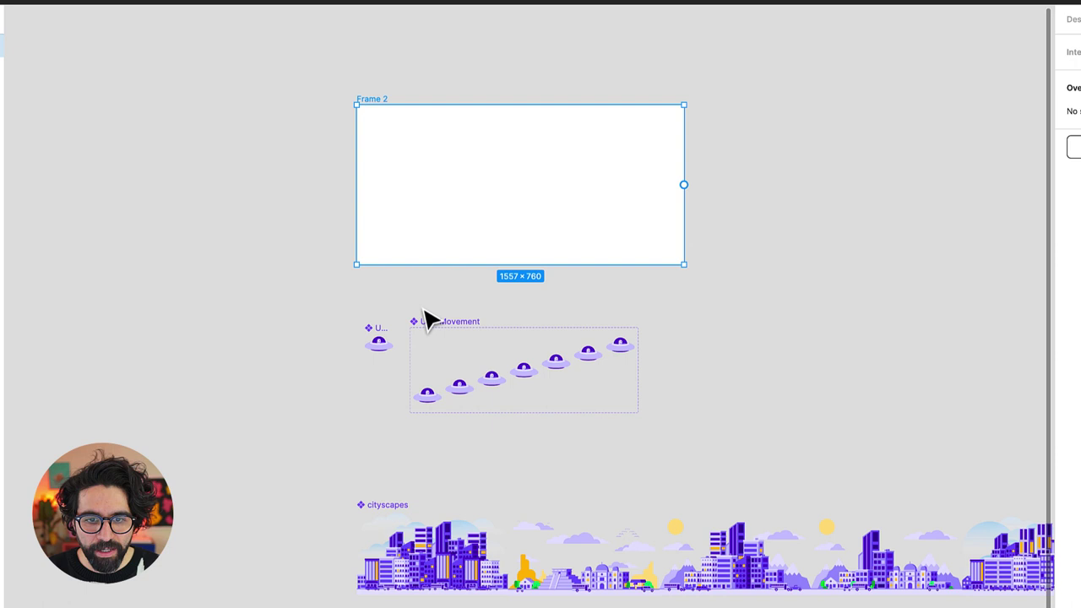
- Place instances of the UFO Movement and city-movement components inside the new frame
left_click_drag(423, 363, 381, 169)
left_click(283, 534)
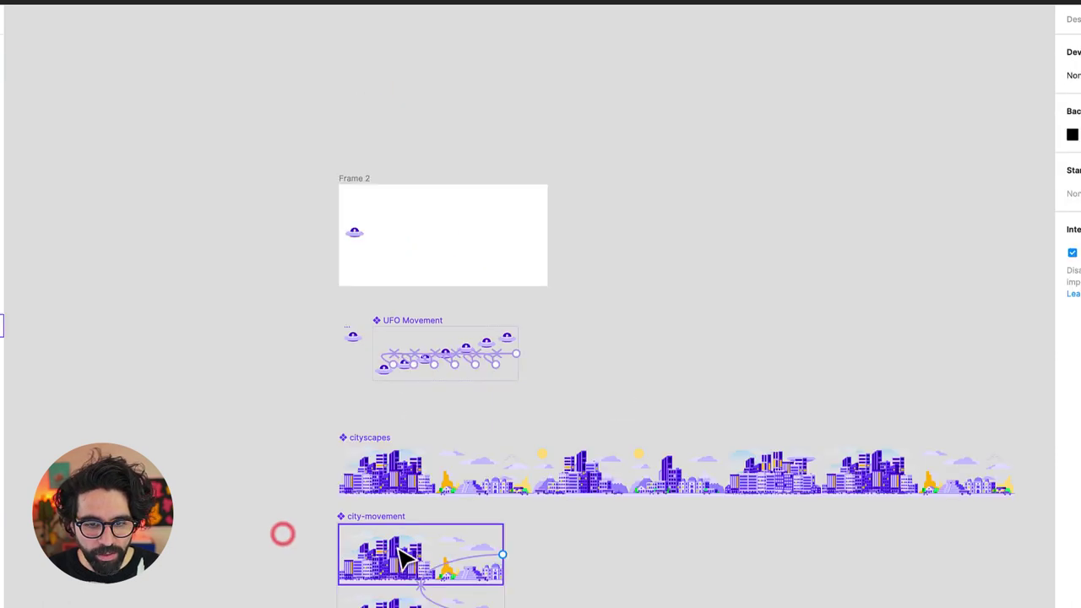
left_click_drag(400, 549, 425, 250)
- Draw a bar about 27 × 4 above the UFO component, filled with FF0000 and rounded with a corner radius of 24
scroll(426, 249, "up", 2)
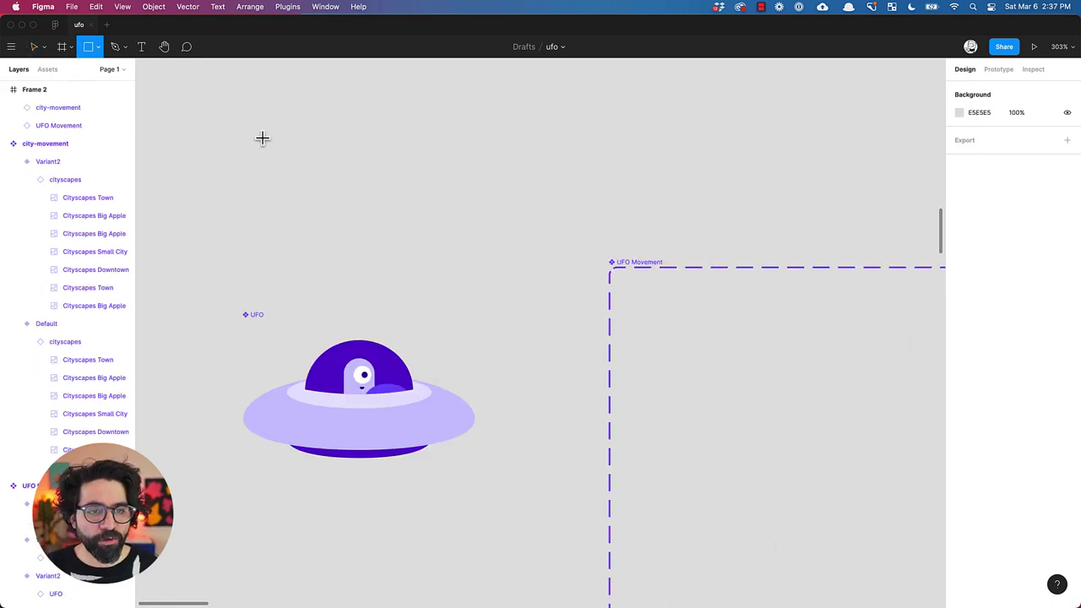
left_click_drag(259, 133, 308, 136)
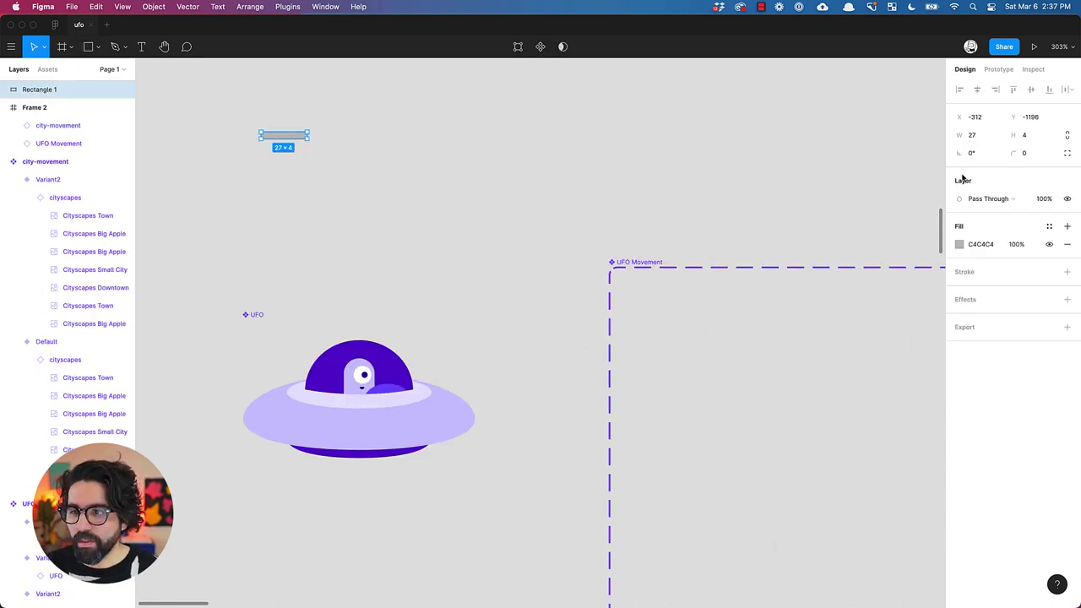
left_click(959, 245)
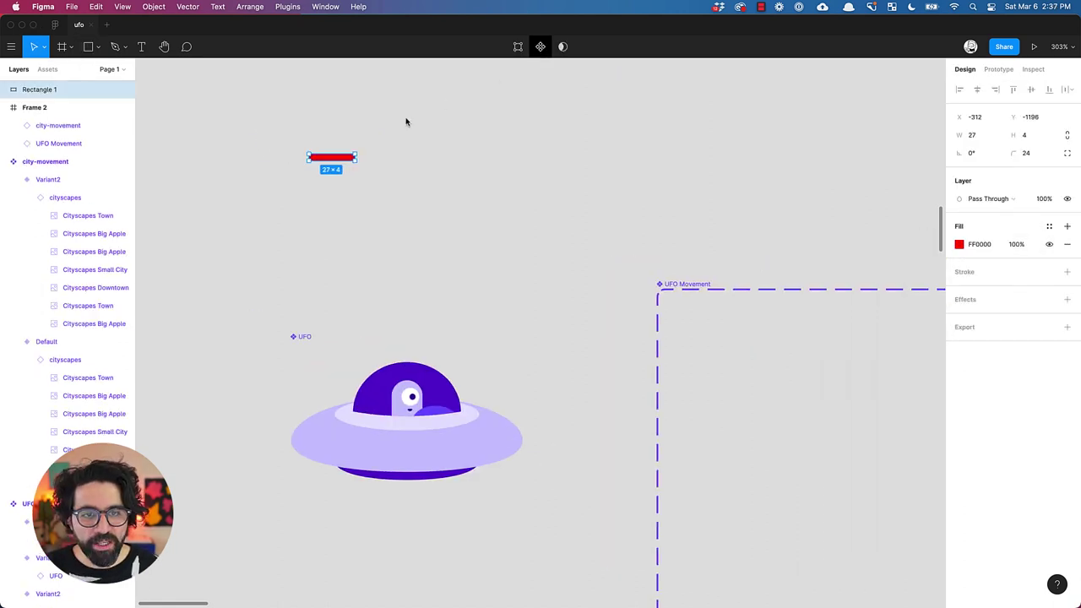
- Turn the red bar into a component named laser, widened to about 159, and add a second variant
key("alt+super+k")
scroll(372, 137, "up", 5)
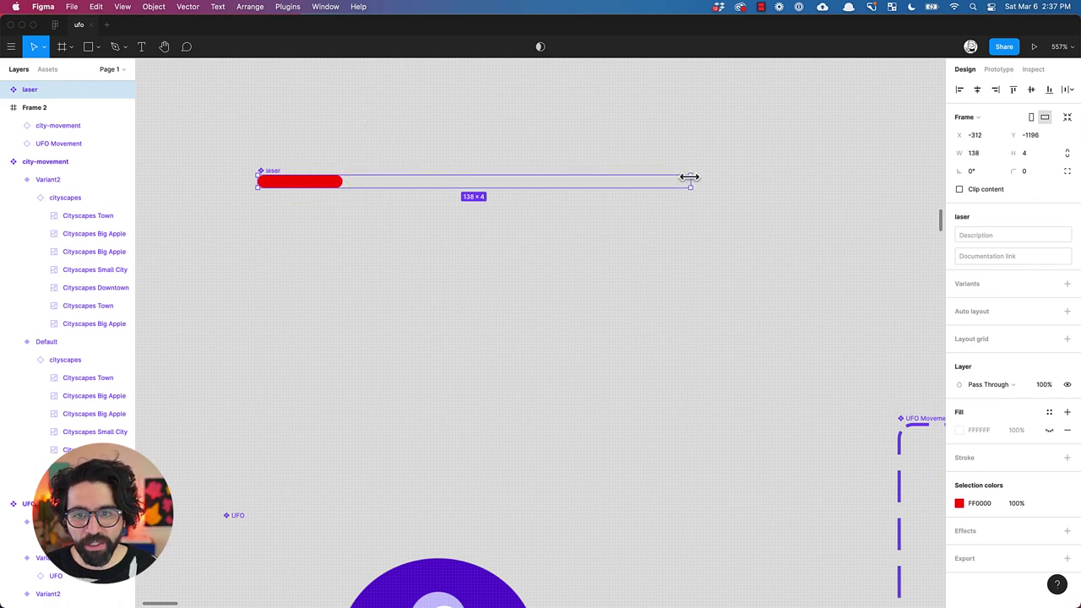
left_click(1068, 285)
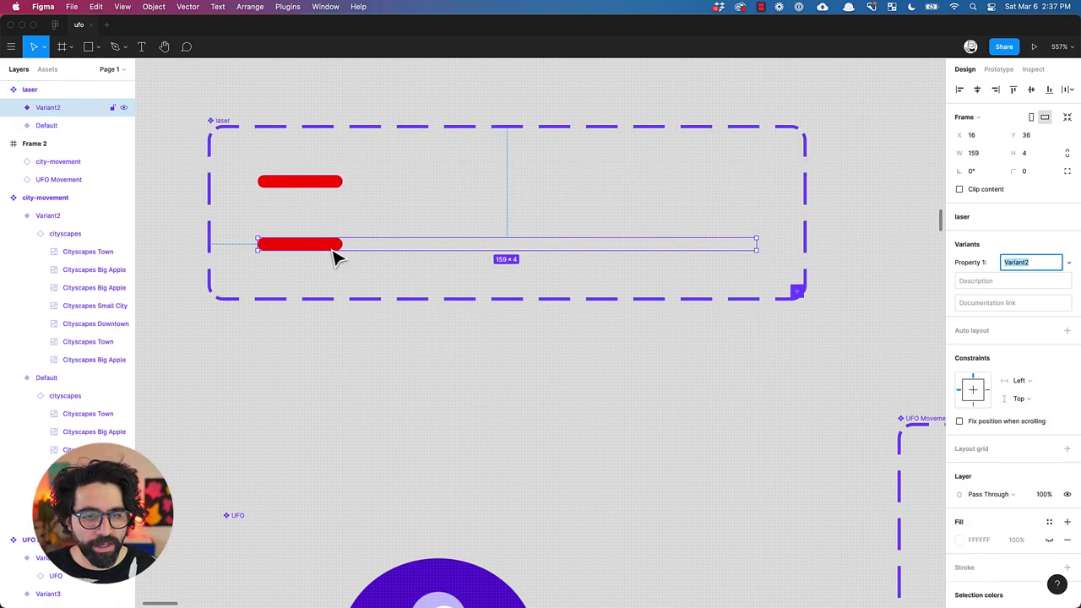
- Align the second laser variant's bar to the right end of its frame and set its fill opacity to 0%
left_click(333, 253)
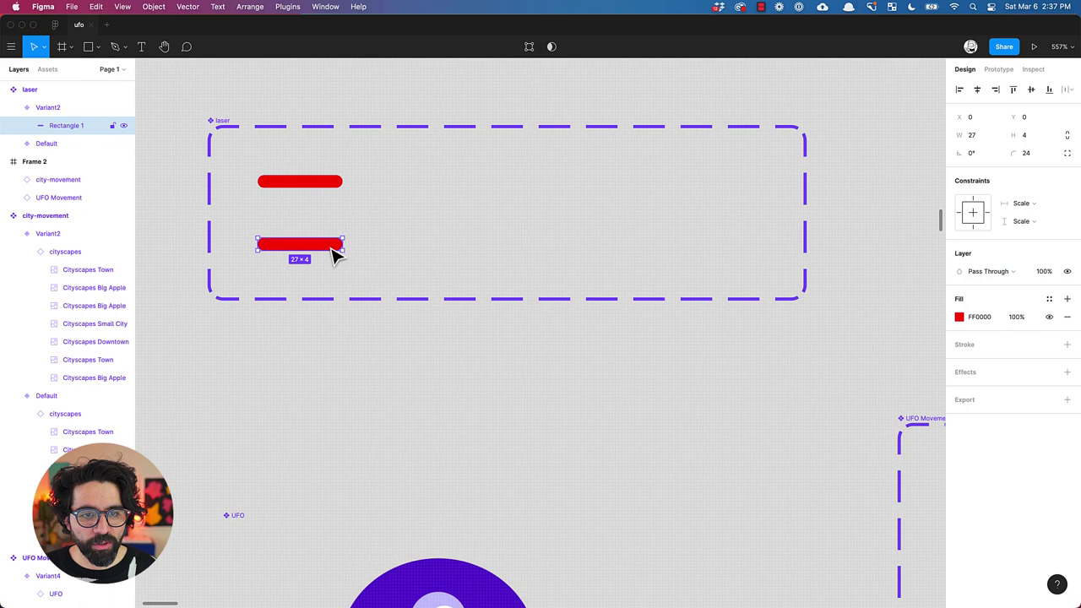
left_click(996, 89)
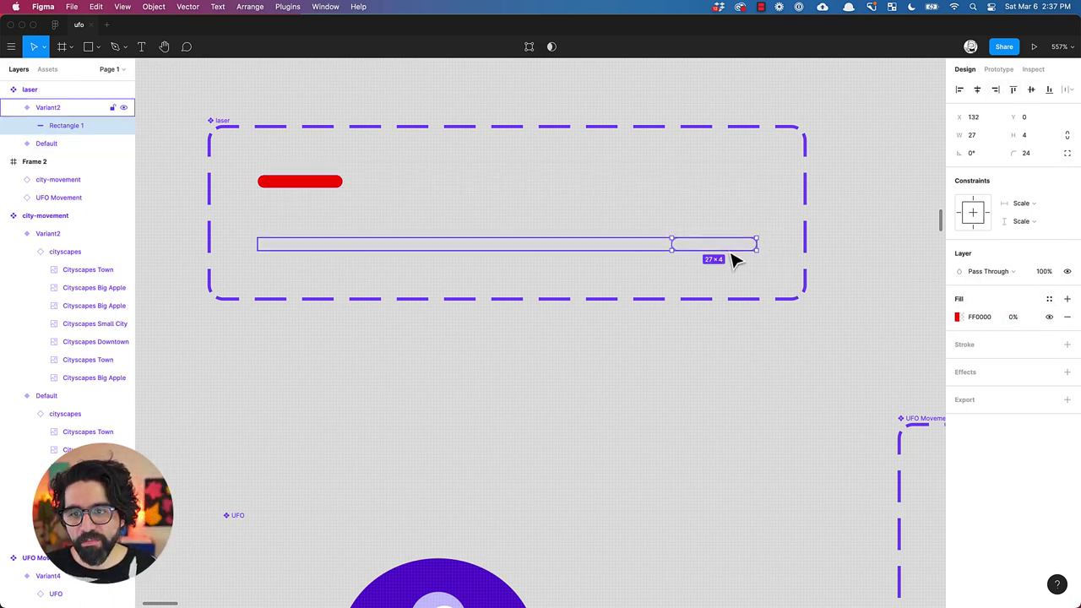
- Connect the default laser variant to Variant2 with a Key/gamepad trigger on Space and a Smart animate animation
left_click(326, 184)
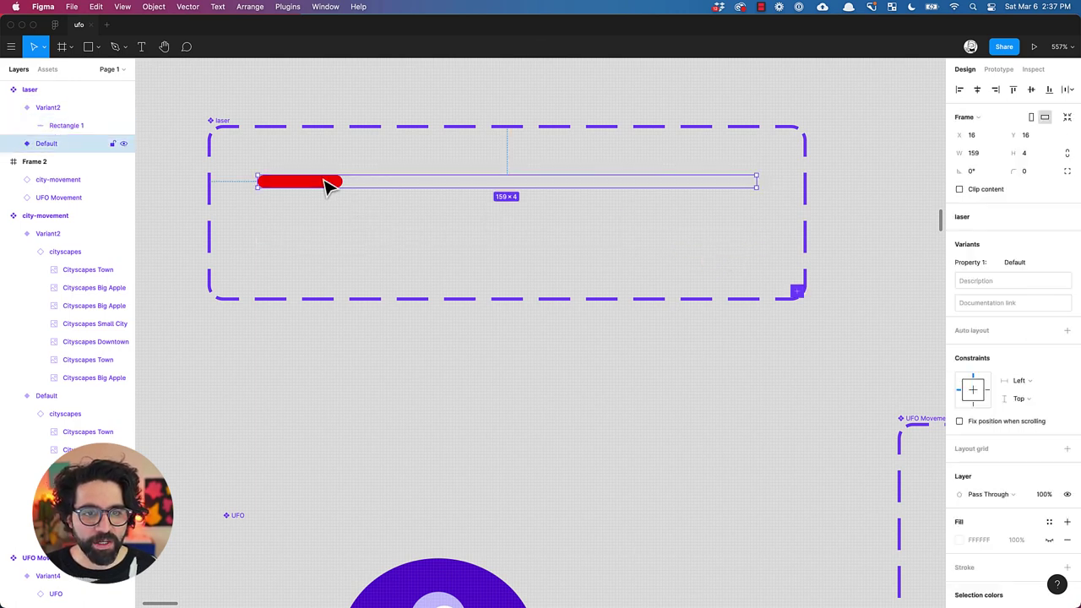
key("shift+e")
left_click_drag(654, 251, 647, 251)
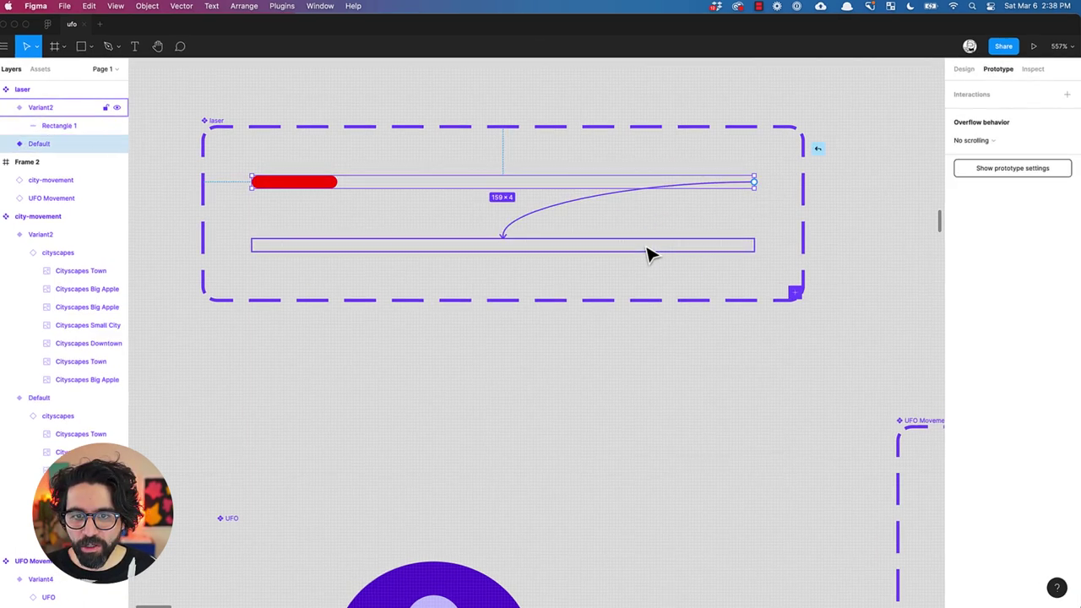
left_click(855, 147)
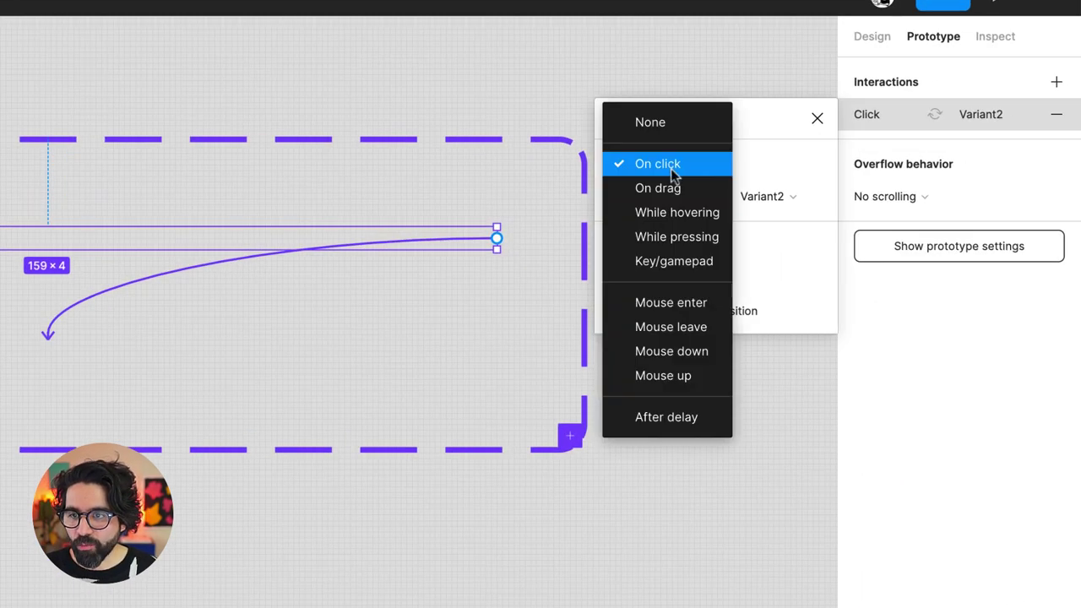
left_click(673, 260)
left_click(765, 169)
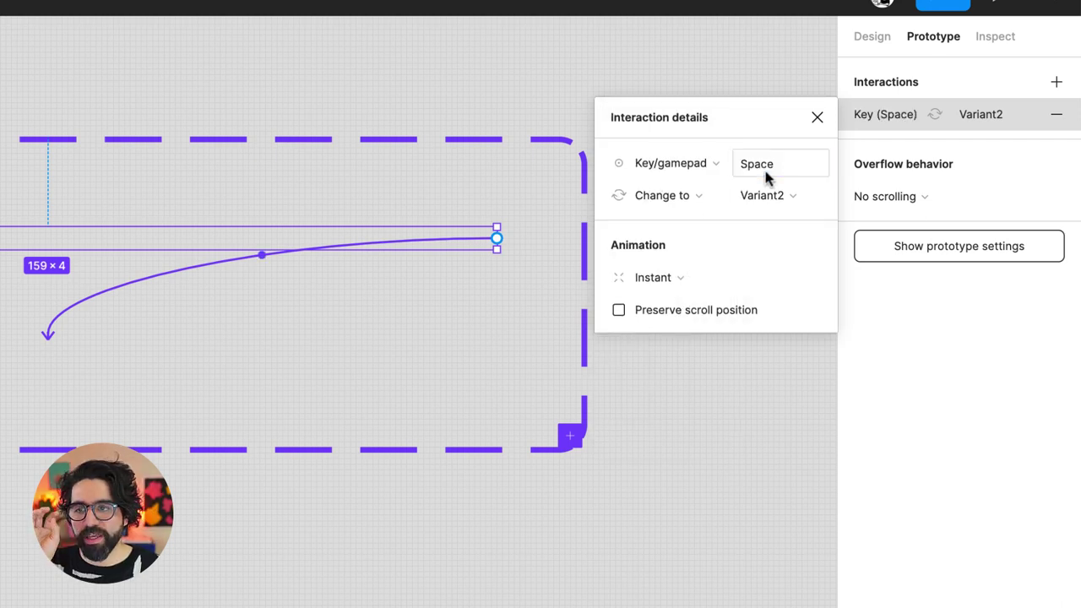
left_click(678, 278)
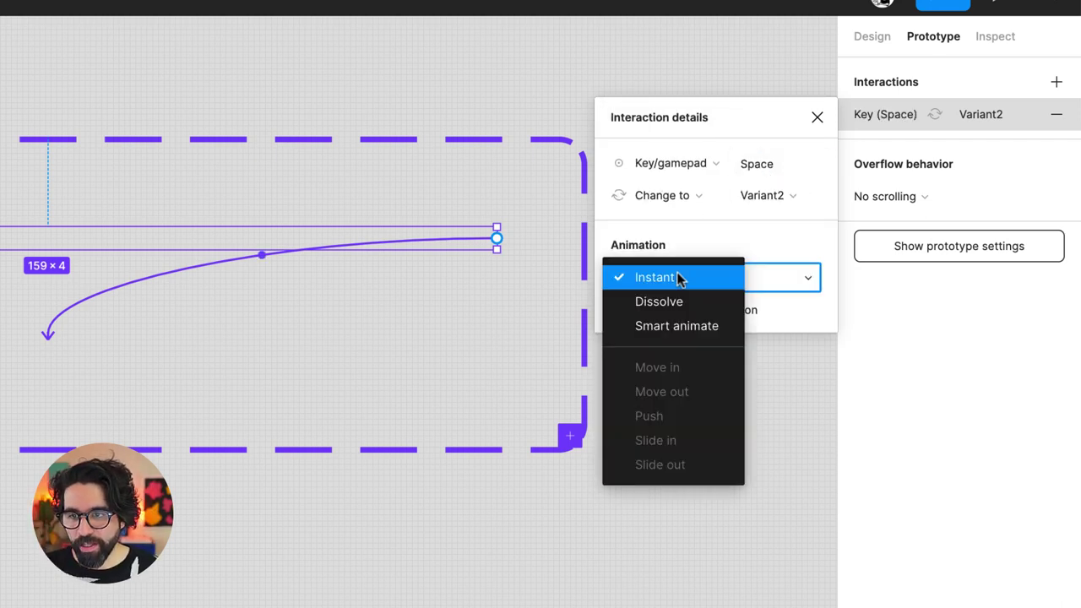
left_click(682, 331)
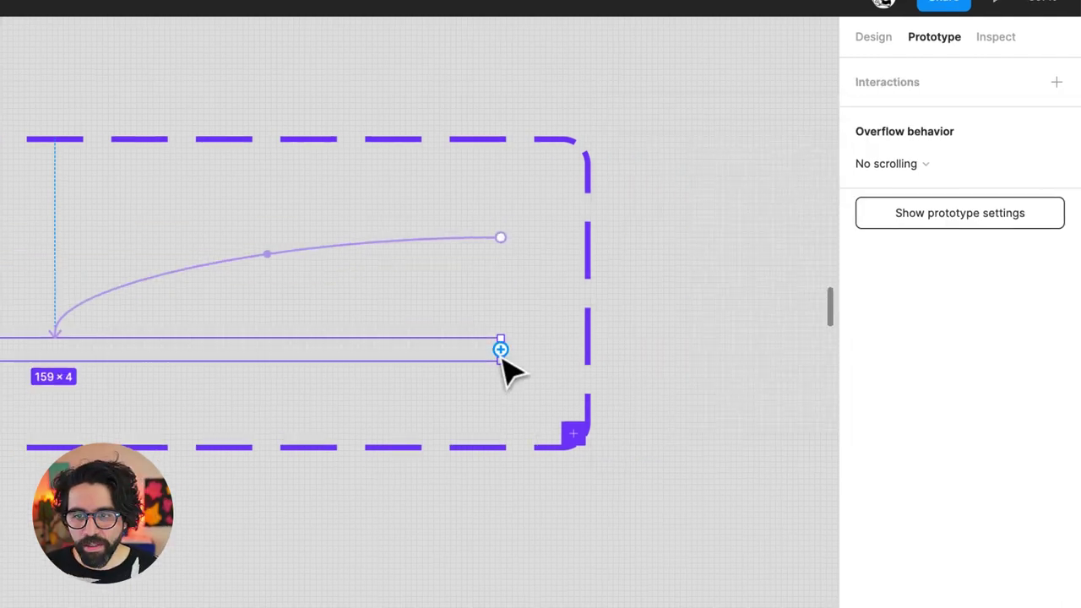
- Connect the second laser variant back to the default with an After delay trigger of 1 ms and Instant animation
left_click_drag(497, 350, 363, 236)
left_click_drag(606, 202, 608, 203)
left_click(803, 145)
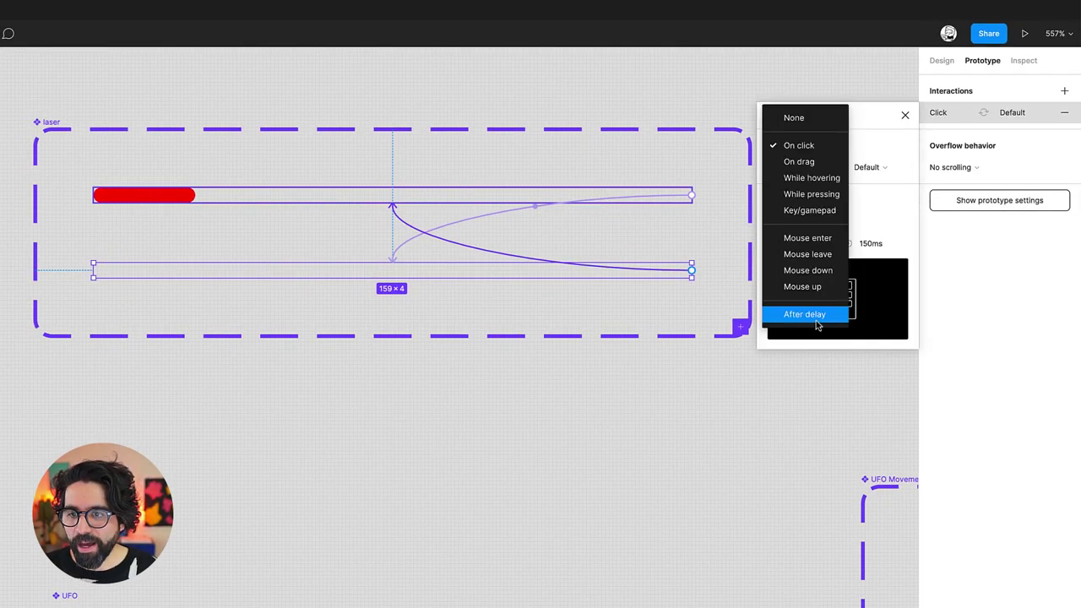
left_click(815, 313)
type("1")
key("Return")
left_click(812, 222)
left_click(808, 192)
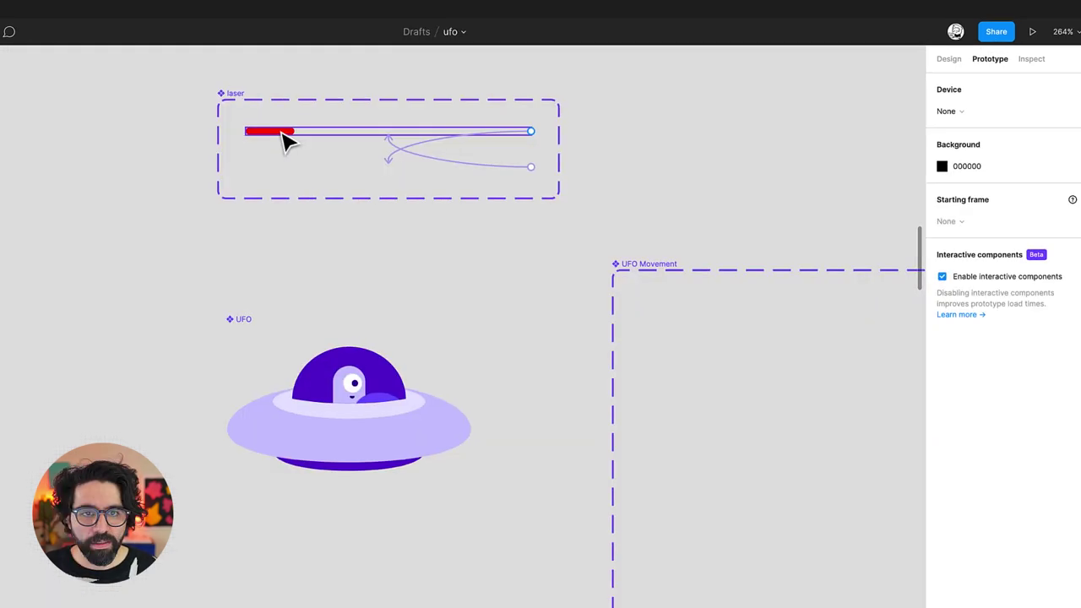
- Place an instance of the default laser inside the UFO component over the saucer's right side, and launch the prototype
left_click(281, 133)
left_click_drag(414, 75, 625, 472)
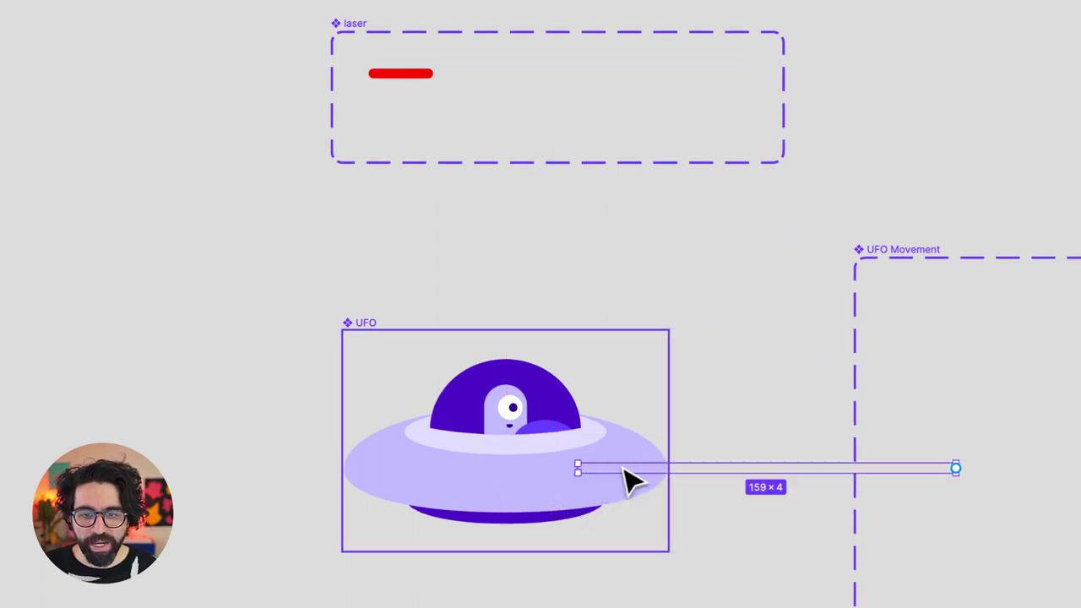
left_click(1042, 46)
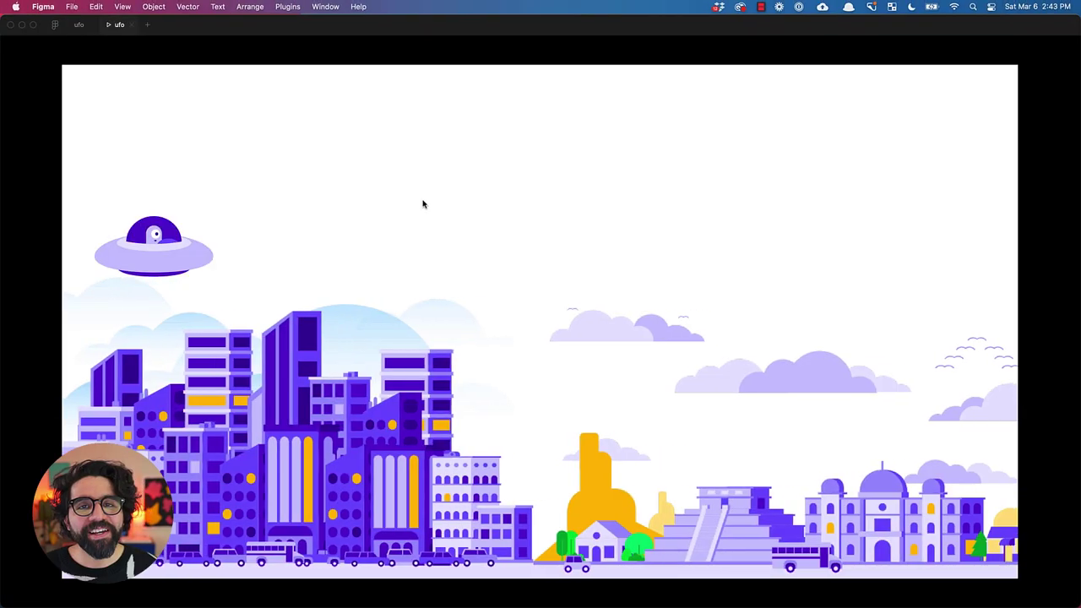